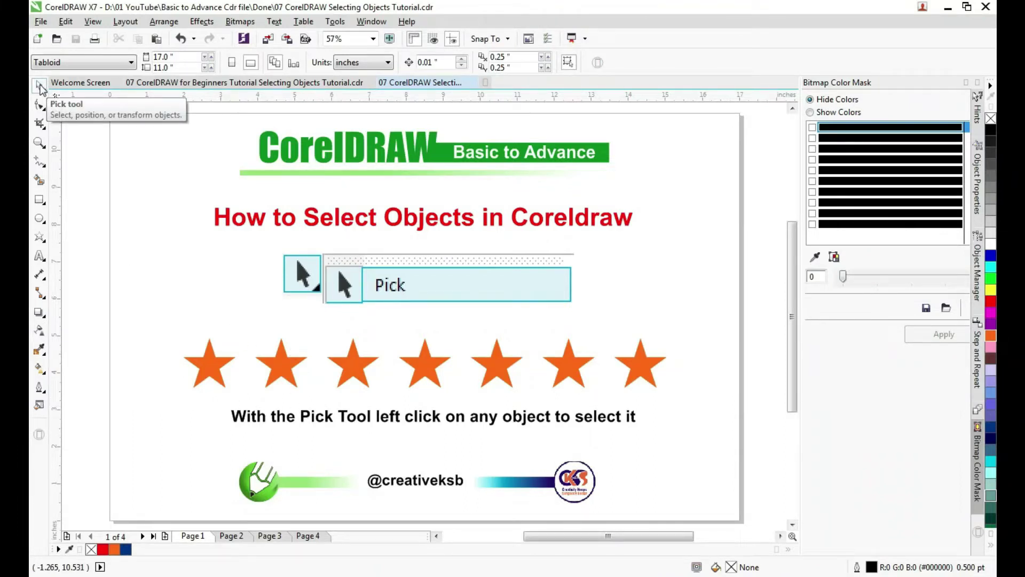
Activate the Pick tool, select the first orange star in the row, and clear the selection.
click(41, 87)
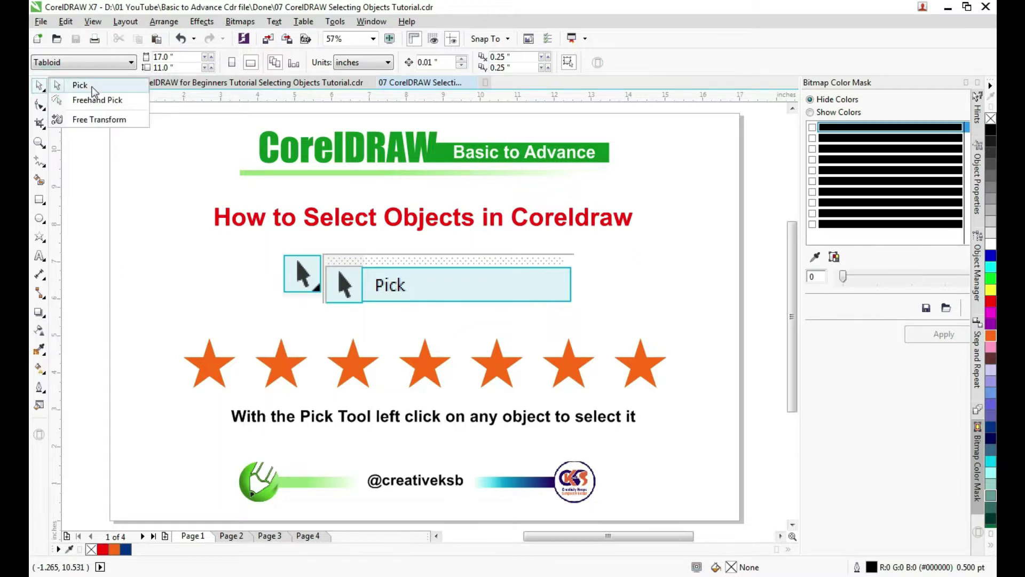
click(41, 90)
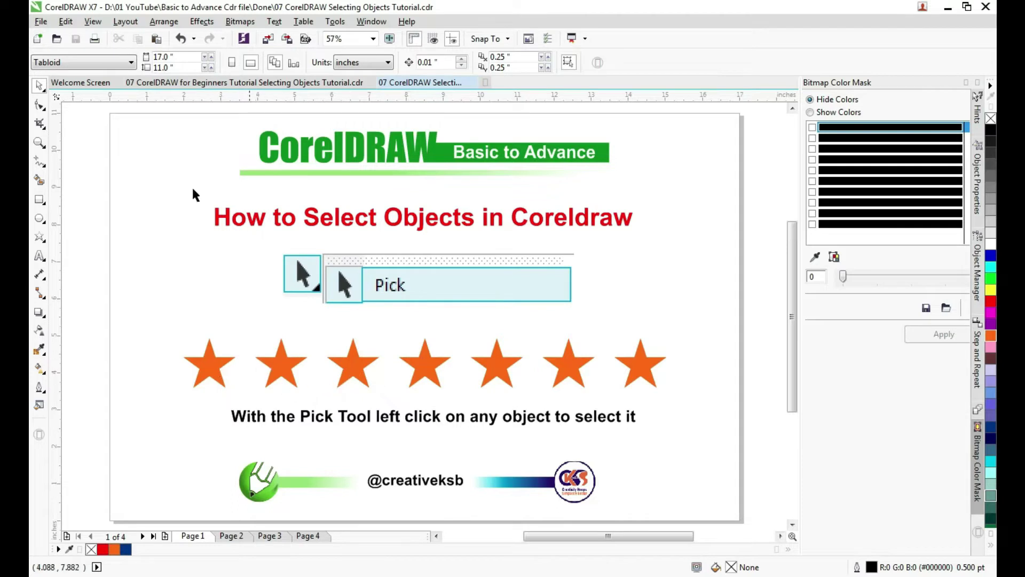
click(39, 87)
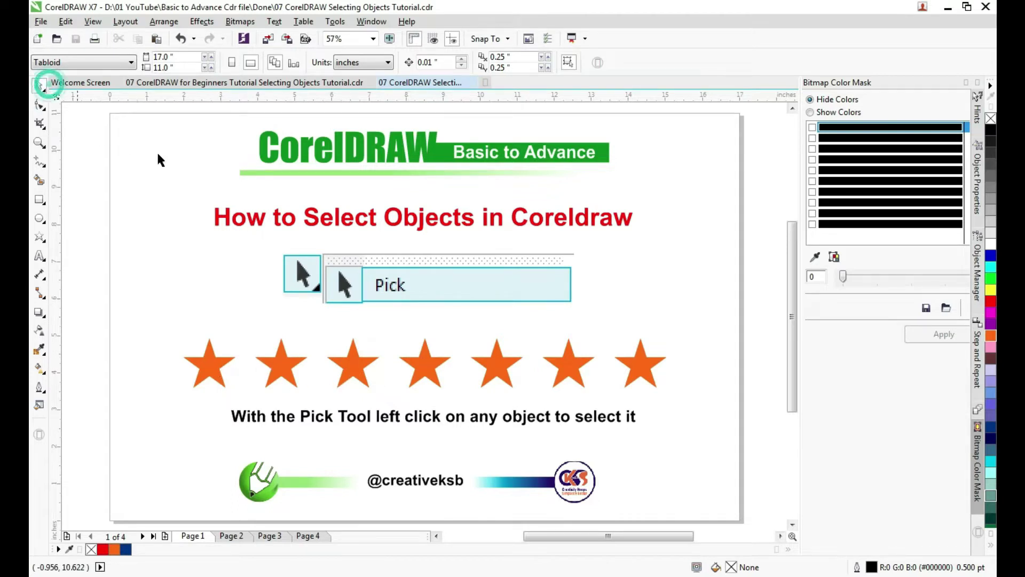
click(217, 374)
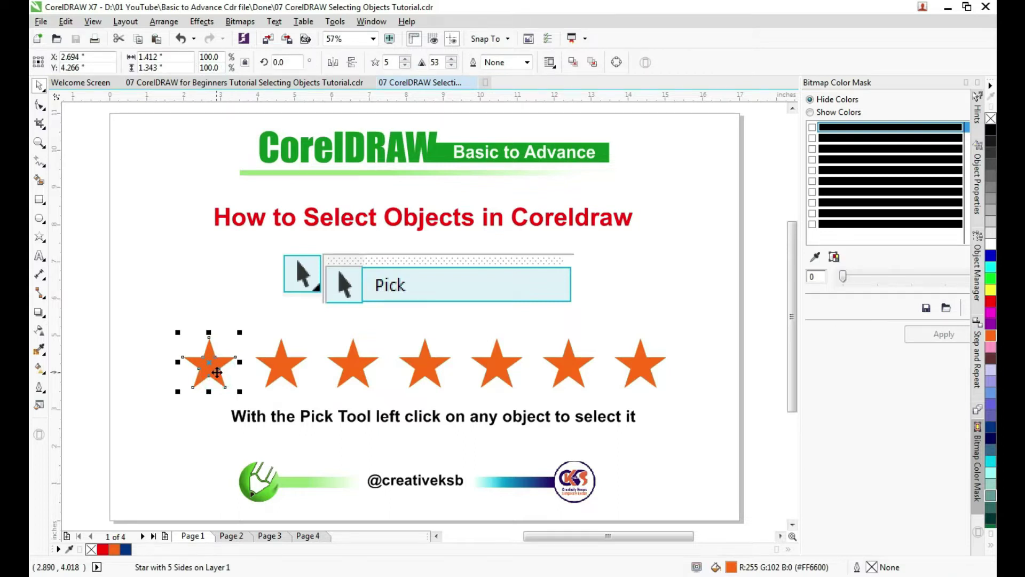
click(159, 371)
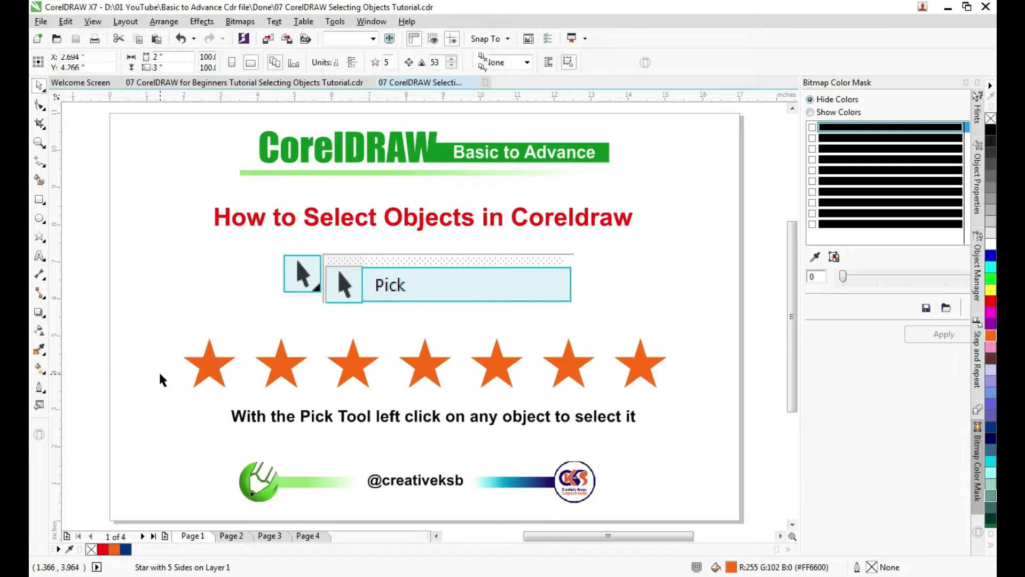
Select the second, third, fourth and first stars one at a time, and clear the selection.
click(281, 374)
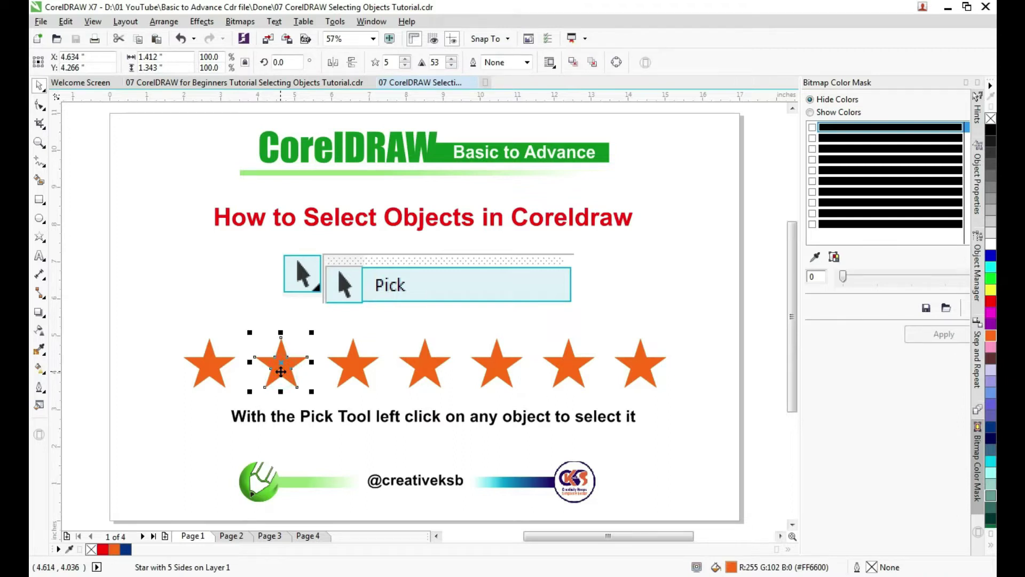
click(352, 373)
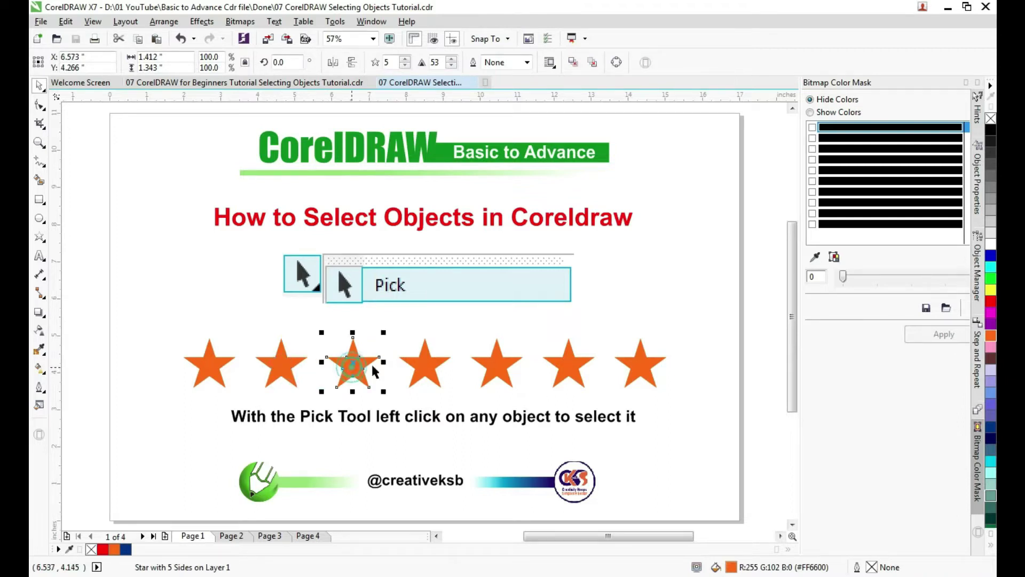
click(431, 364)
click(209, 363)
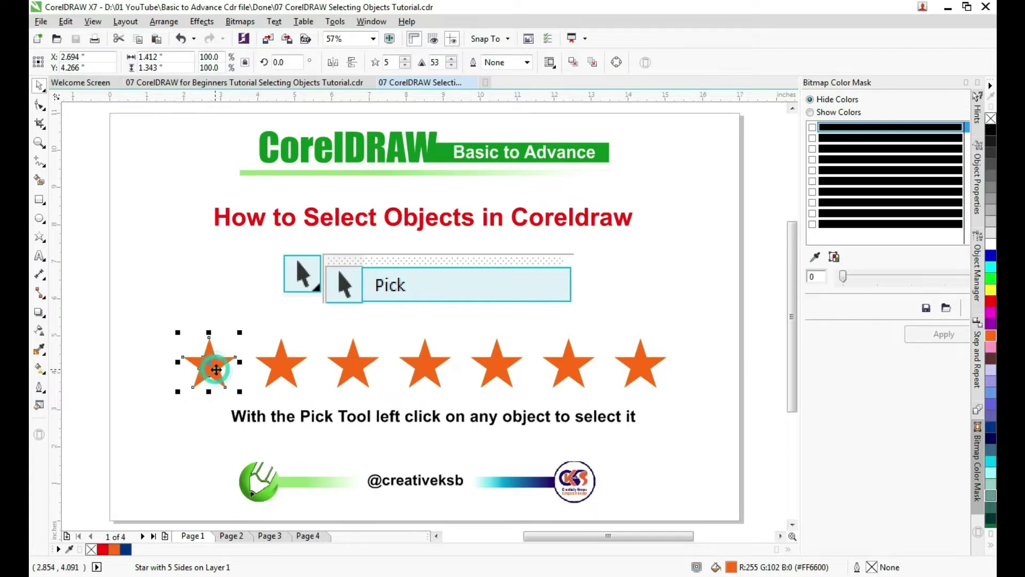
key(Escape)
Marquee-select the first four stars with the Pick tool, and do the same for the last three.
click(41, 92)
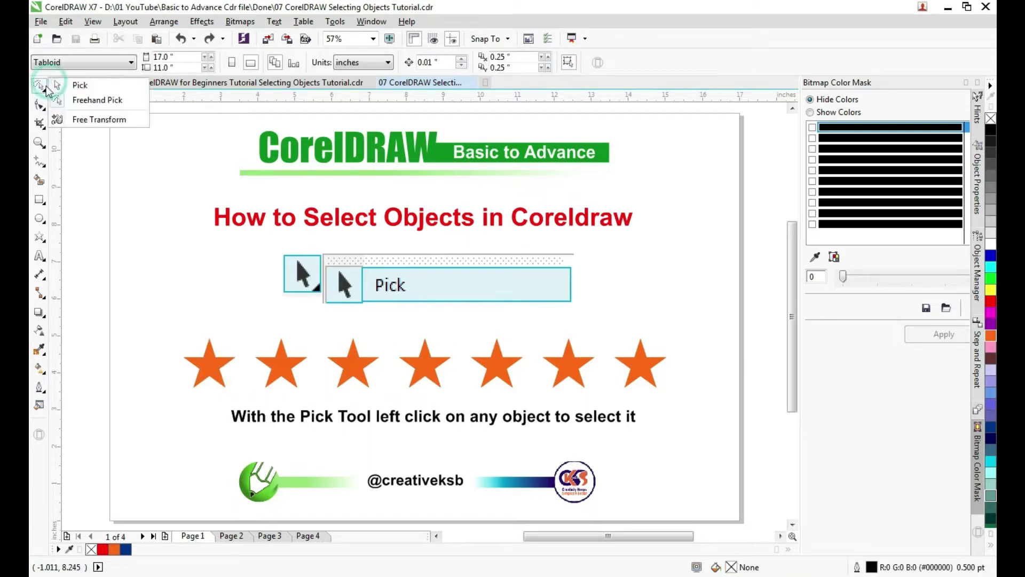
click(72, 84)
drag(95, 324, 462, 400)
click(85, 309)
drag(763, 319, 454, 404)
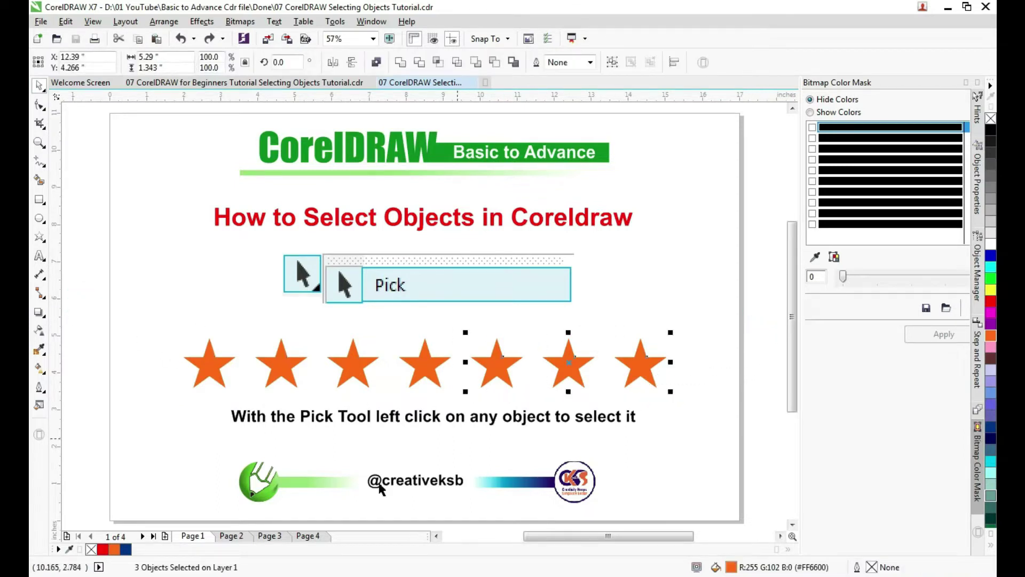
Extend the selection of the first four stars with the remaining three one by one, and clear the selection.
key(ctrl+z)
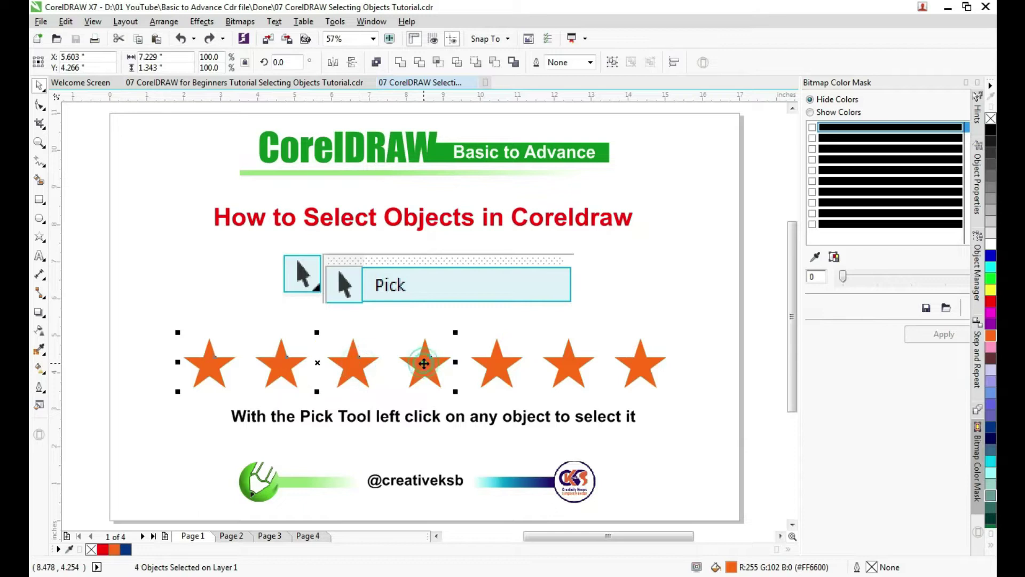
shift+click(494, 372)
shift+click(570, 369)
shift+click(644, 361)
click(107, 354)
Select the second star together with the red "How to Select Objects in Coreldraw" heading and the green CorelDRAW title.
click(287, 369)
shift+click(283, 216)
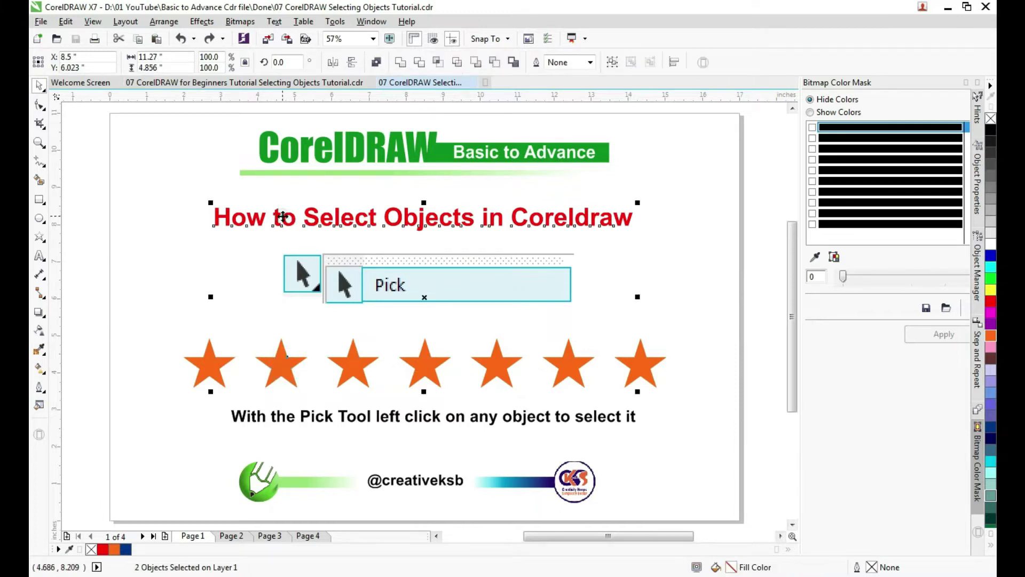
shift+click(328, 146)
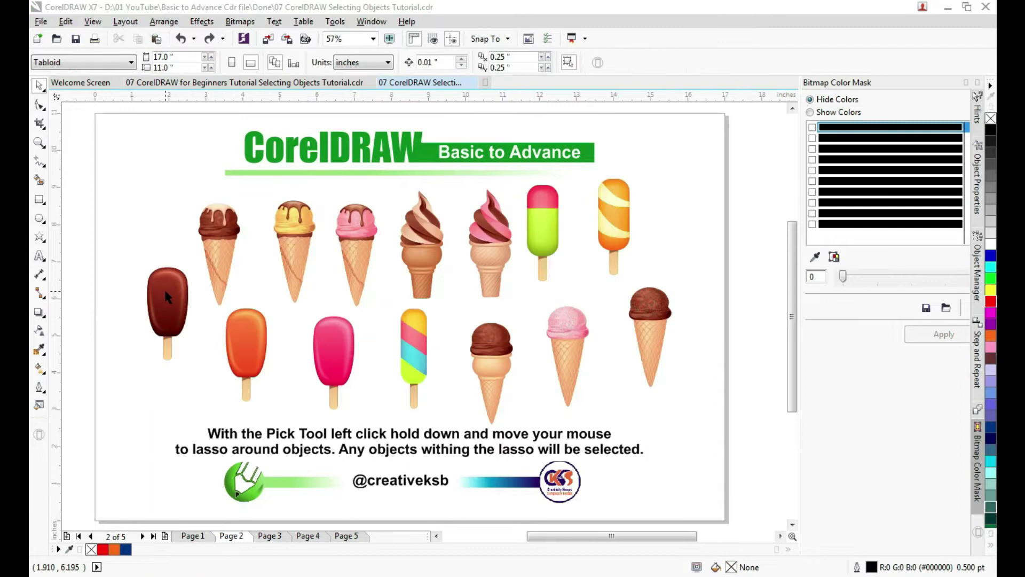
On Page 2, marquee-select the six leftmost ice creams, the four rightmost ones, and the three scoop cones in turn.
drag(84, 172, 392, 422)
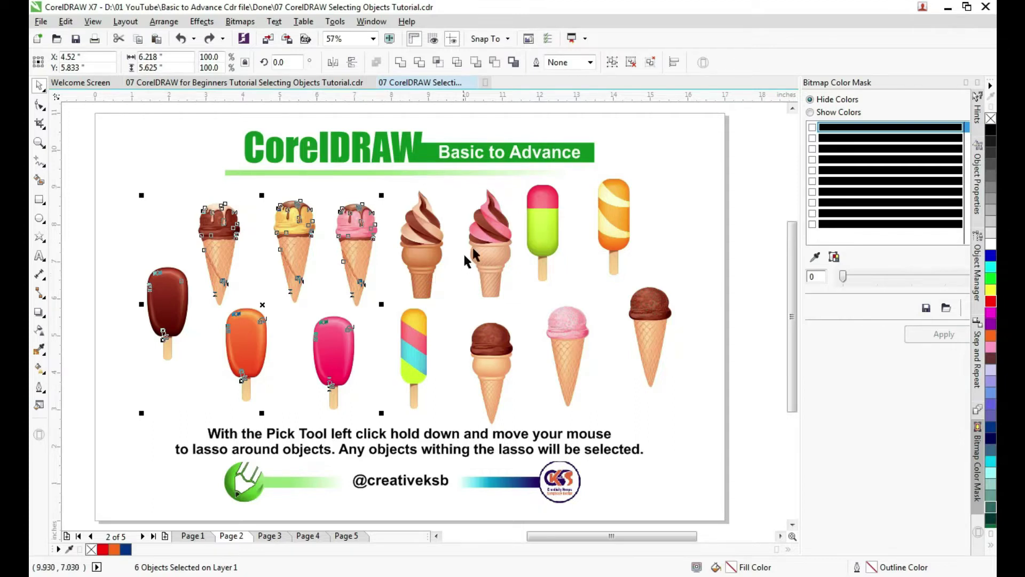
drag(750, 143, 514, 406)
drag(750, 260, 451, 430)
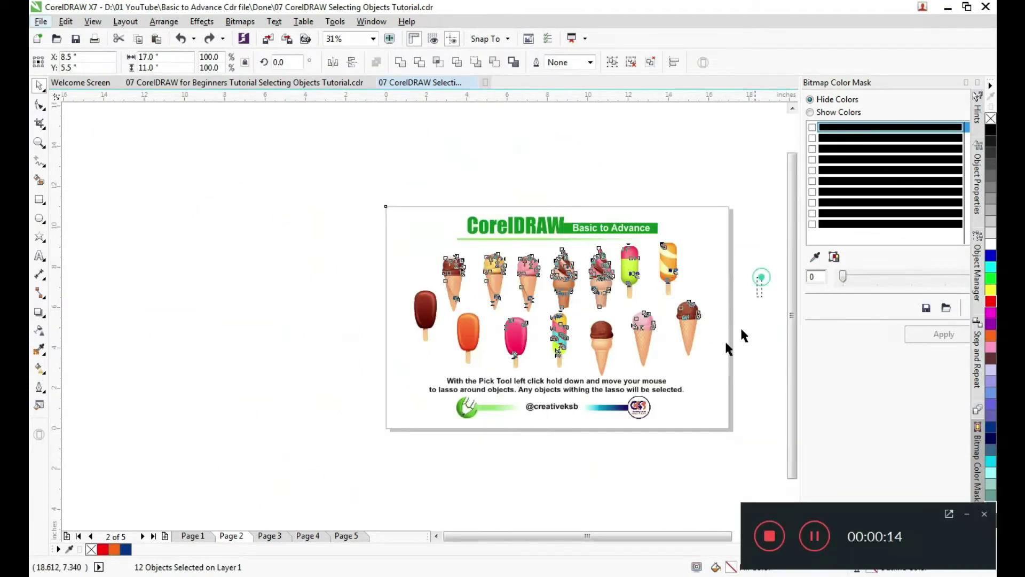
Remove the pink and chocolate scoop cones from the selection, move the remaining objects left off the page, and undo the move.
drag(761, 280, 624, 372)
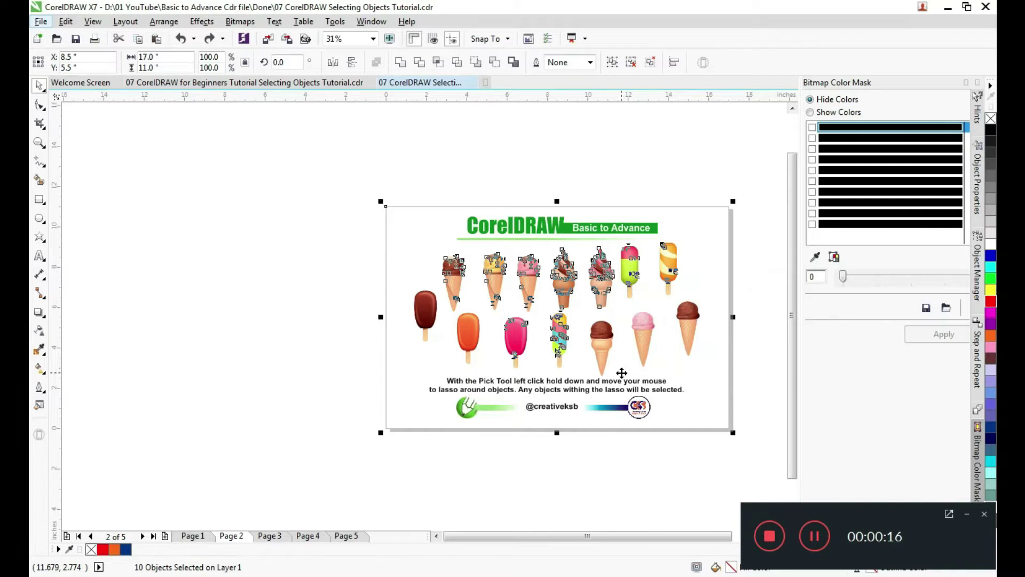
drag(563, 320, 212, 315)
key(ctrl+z)
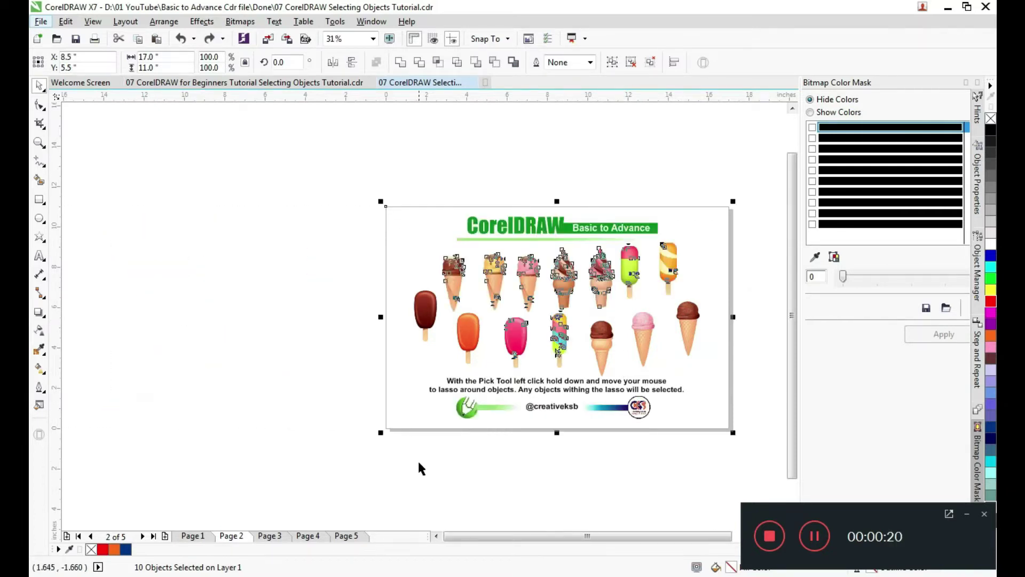
Deselect the pink and striped popsicles, chocolate swirl, pink dripped cone and page background, and try moving the remaining ice creams left of the page.
shift+click(521, 339)
shift+click(559, 333)
shift+click(564, 274)
shift+click(531, 282)
shift+click(443, 208)
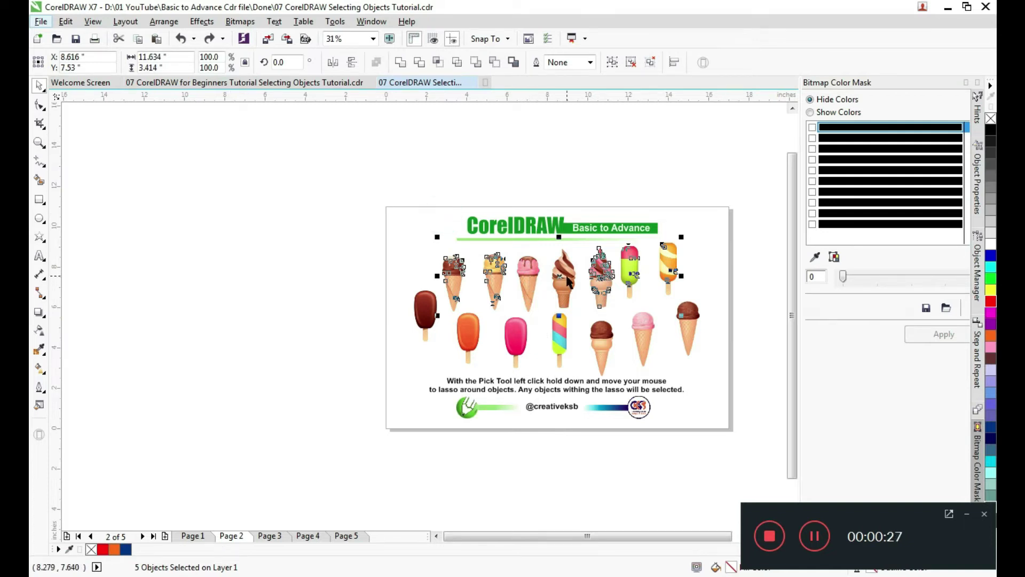
drag(561, 277, 217, 320)
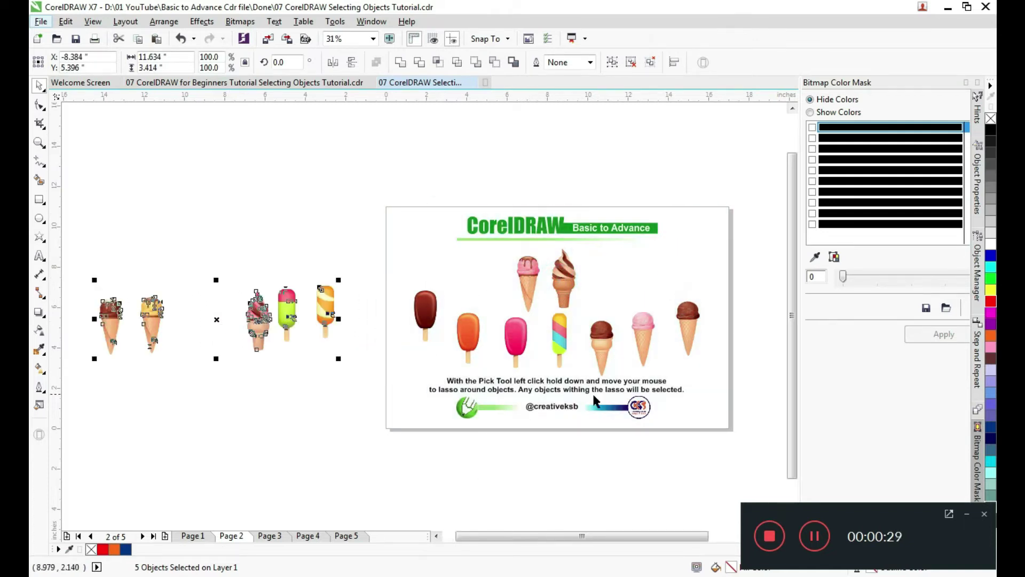
key(ctrl+z)
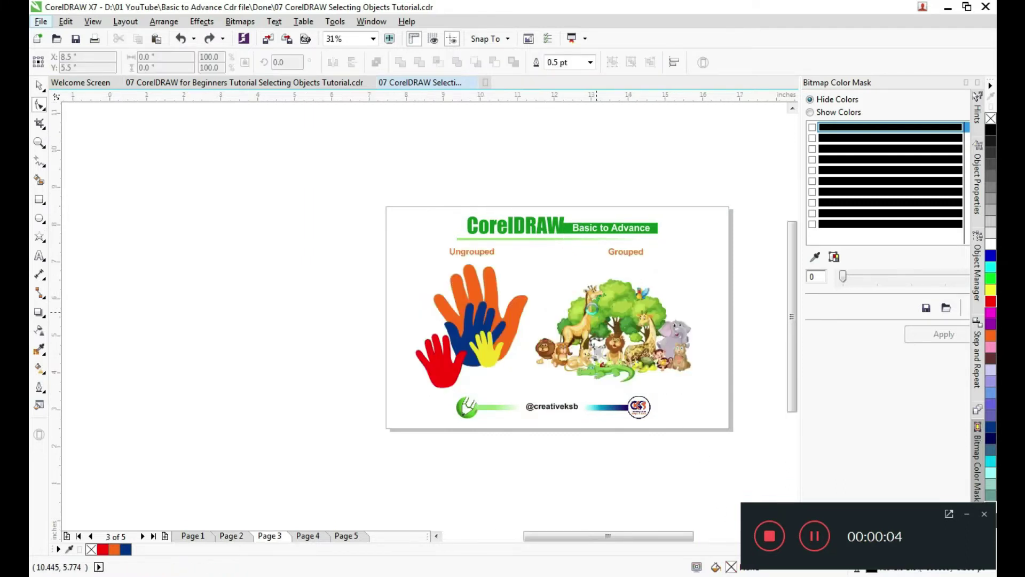
On Page 3, select the red, blue and yellow hands individually, select yellow and red together, and clear the selection.
scroll(592, 308, up, 2)
key(space)
click(208, 418)
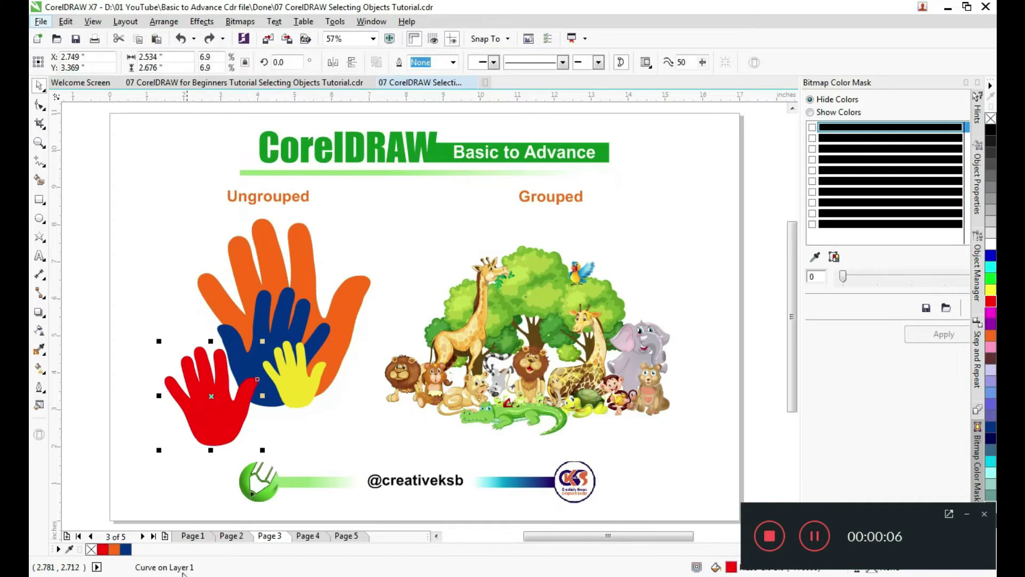
click(284, 306)
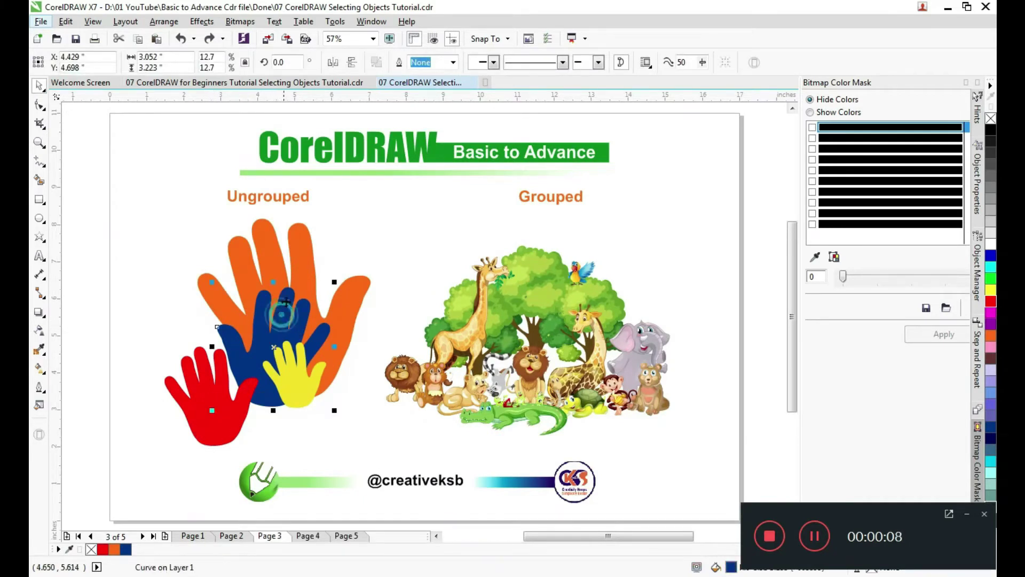
click(308, 376)
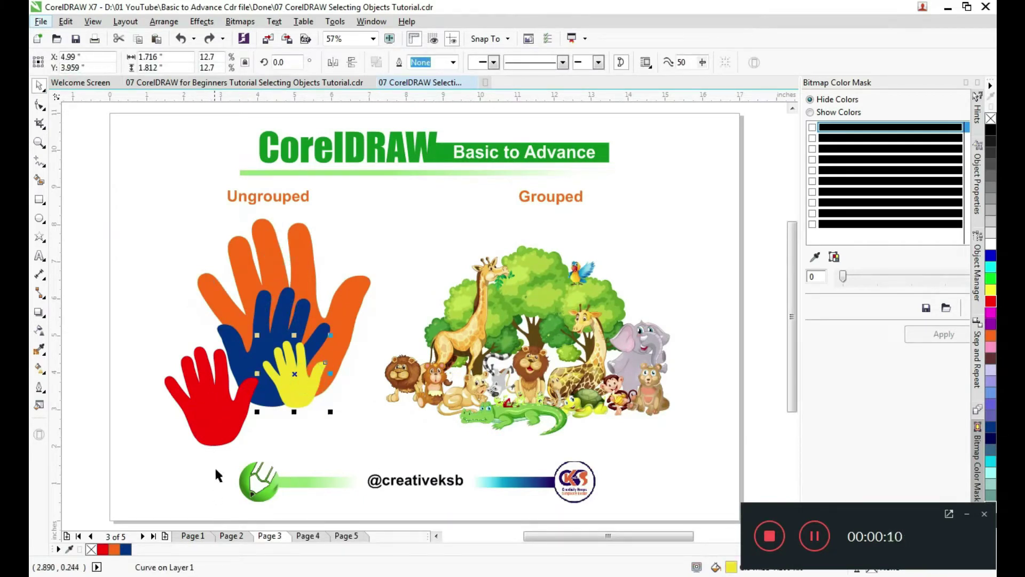
shift+click(218, 403)
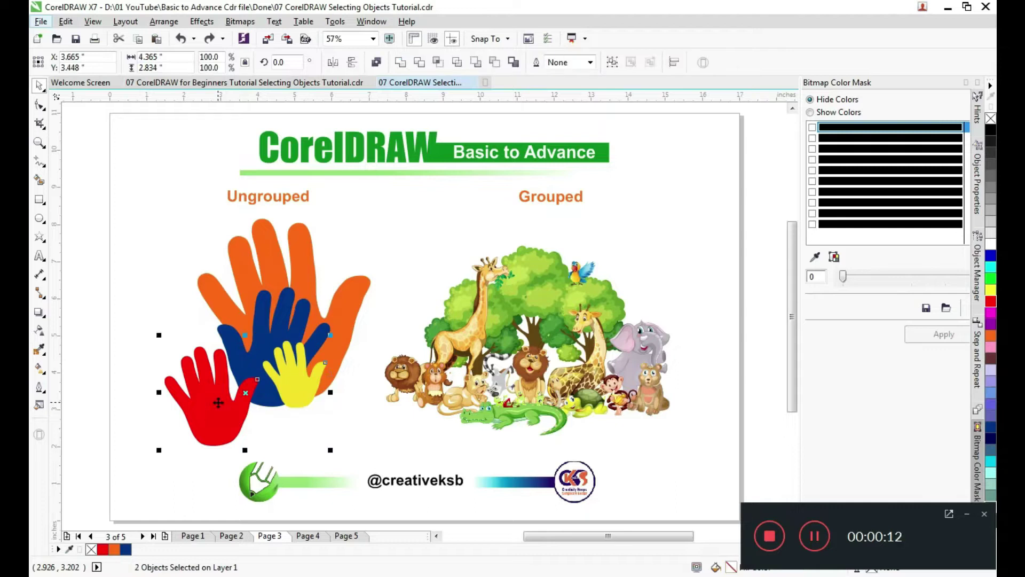
click(103, 230)
Ungroup the tree-and-animals artwork under the Grouped heading and select a single tree from it.
click(546, 306)
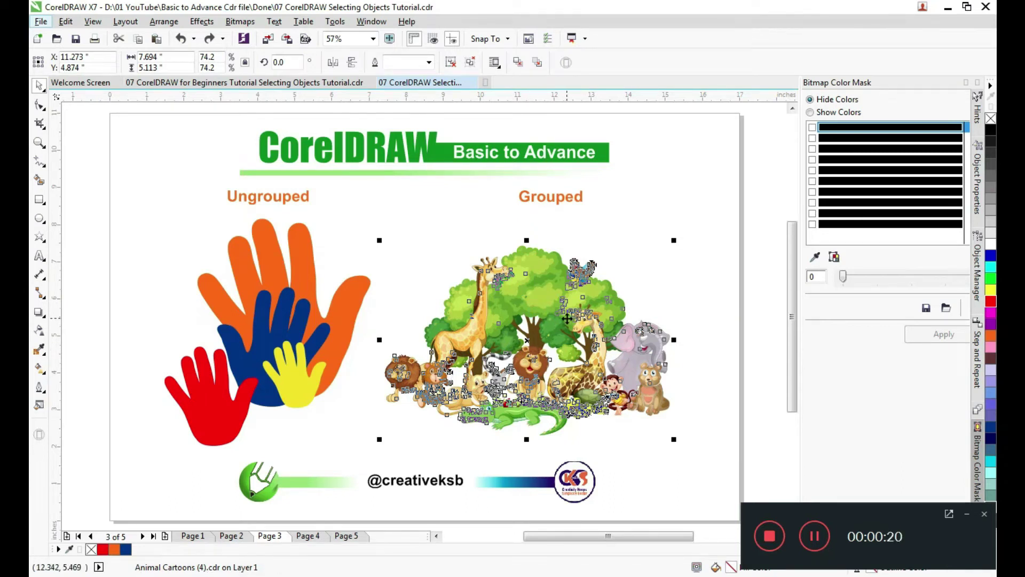
click(465, 62)
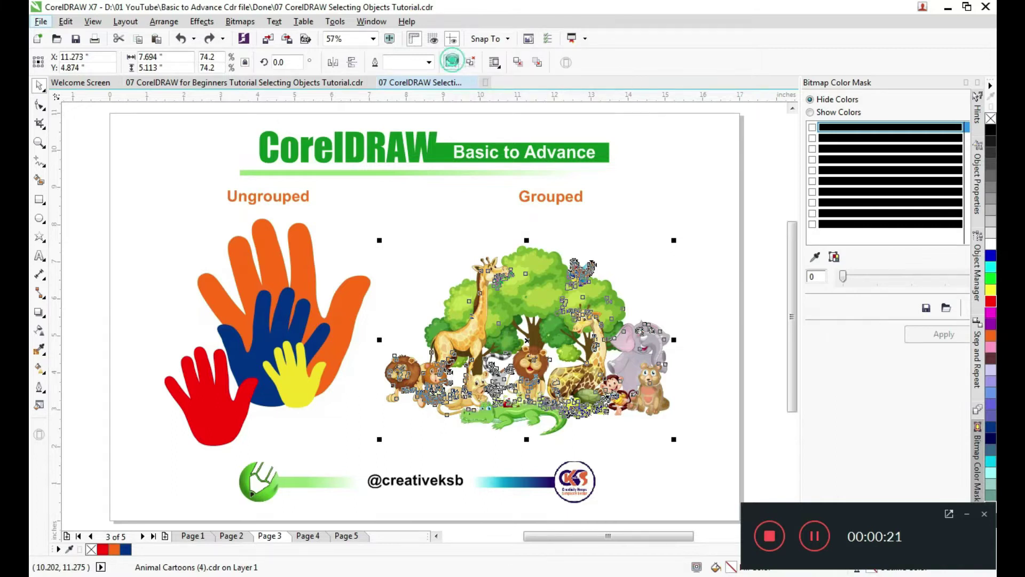
click(693, 308)
click(518, 310)
Marquee-select all the tree and animal objects, group them, and clear the selection.
drag(773, 204, 363, 437)
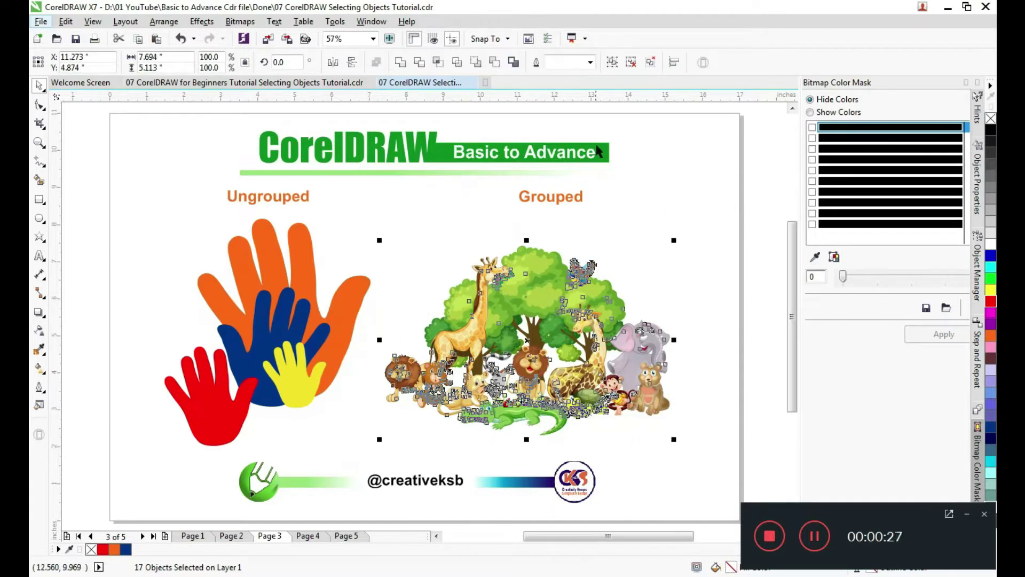
key(ctrl+g)
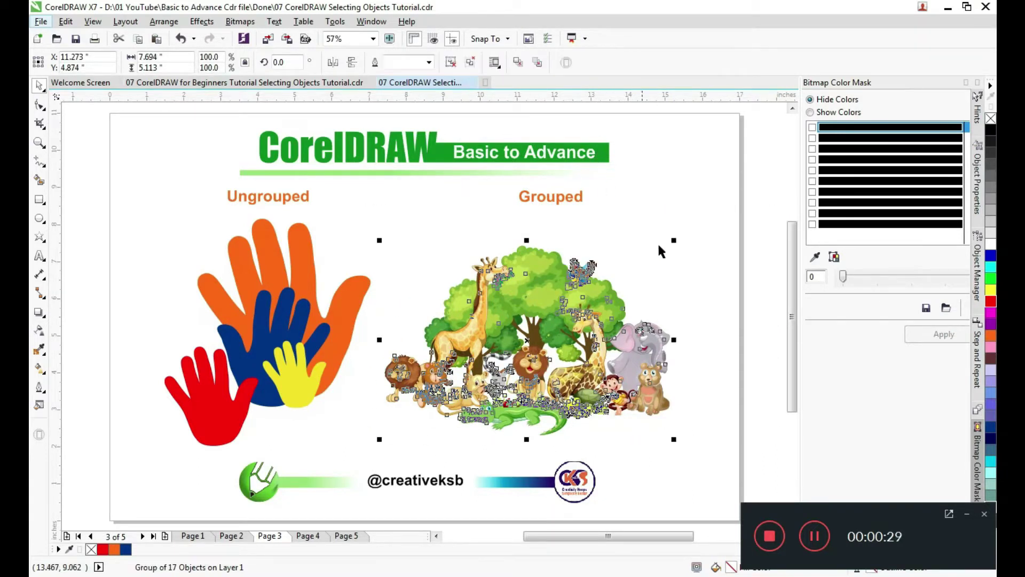
click(750, 276)
Select the animal group as one object and move it slightly up to about X 11.291, Y 5.364 in.
click(631, 327)
click(719, 280)
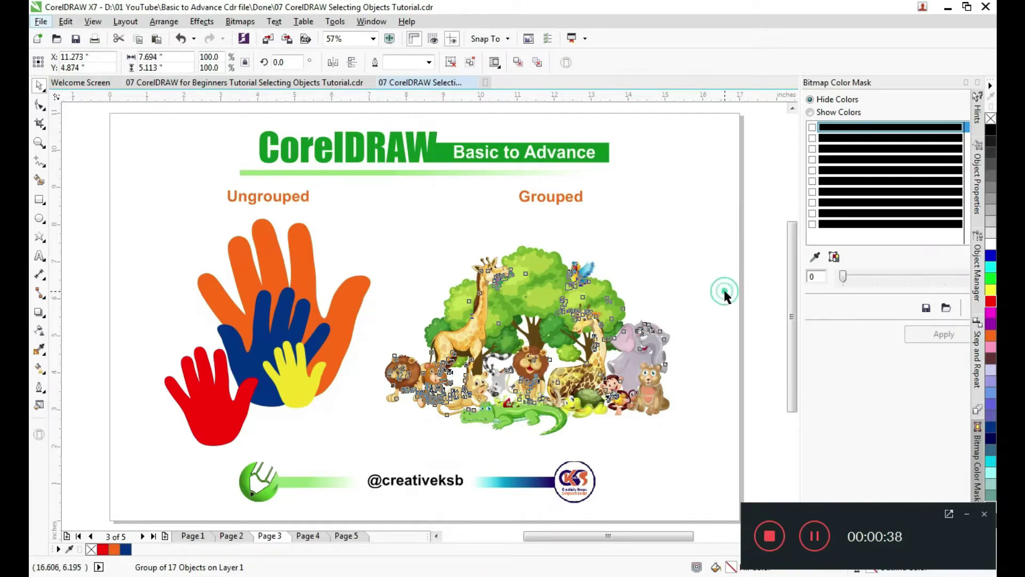
click(526, 288)
drag(528, 285, 527, 267)
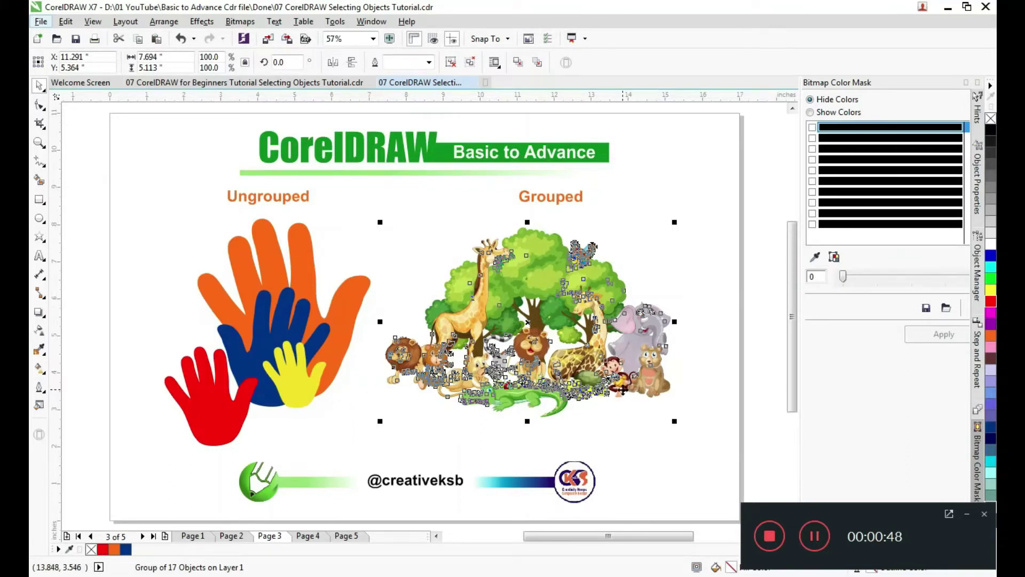
Select only the left giraffe inside the group, move it left off the page, and undo the move.
ctrl+click(479, 316)
drag(477, 315, 84, 320)
key(ctrl+z)
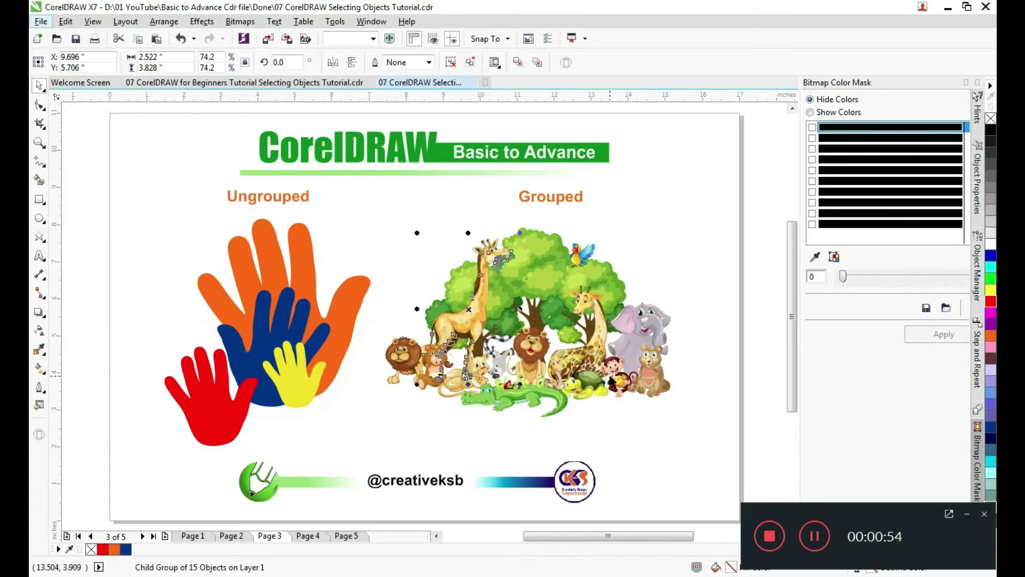
Select only the right giraffe inside the group, move it toward the page's upper right, and undo the move.
ctrl+click(601, 339)
drag(647, 291, 737, 215)
key(ctrl+z)
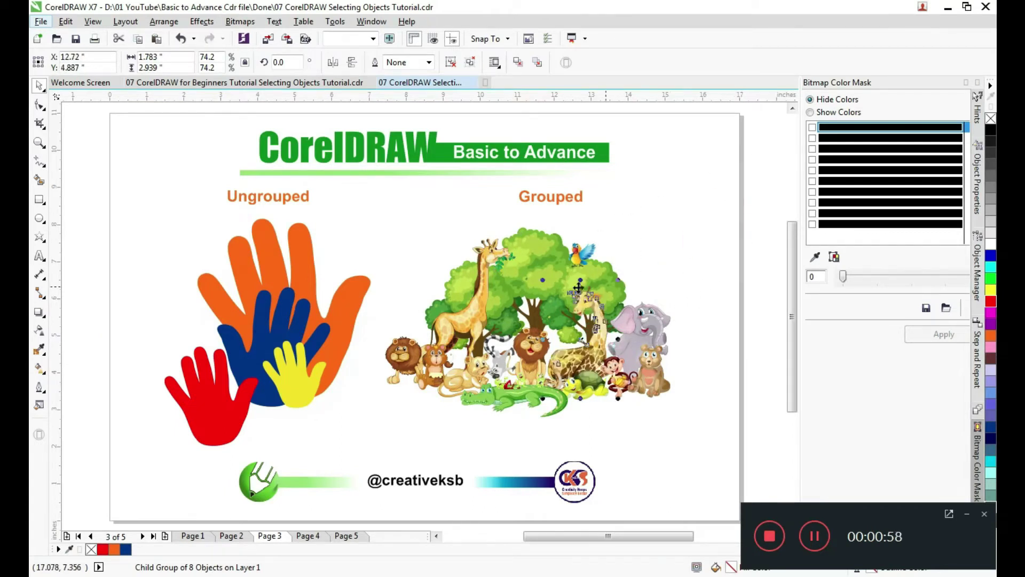
Select the large central tree inside the group and move it to the page's upper right, undoing the accidental move of the whole group.
ctrl+click(538, 259)
drag(538, 259, 703, 196)
click(532, 315)
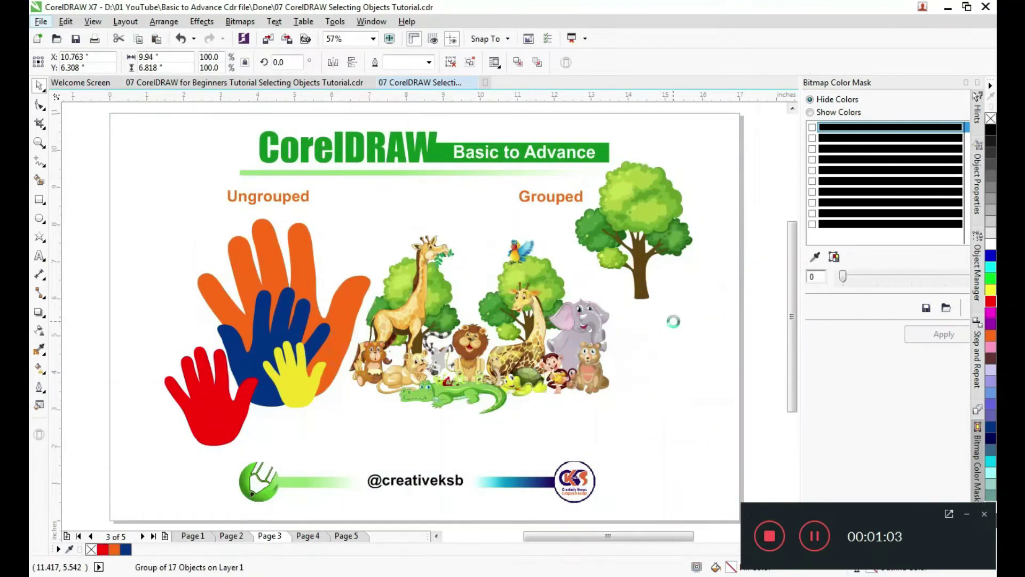
key(ctrl+z)
Move the large tree back behind the animals, scale it down, and reposition it within the group.
ctrl+click(707, 213)
drag(707, 212, 547, 260)
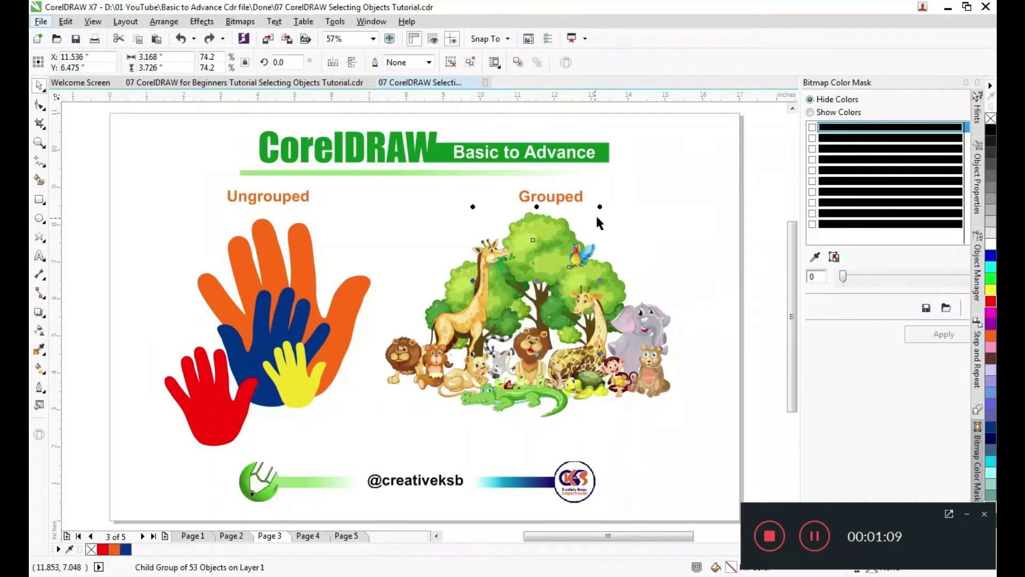
drag(602, 208, 564, 250)
drag(528, 296, 539, 271)
Select only the monkey inside the group and enlarge it to about 127.3% scale.
click(617, 370)
ctrl+click(618, 367)
drag(640, 353, 667, 324)
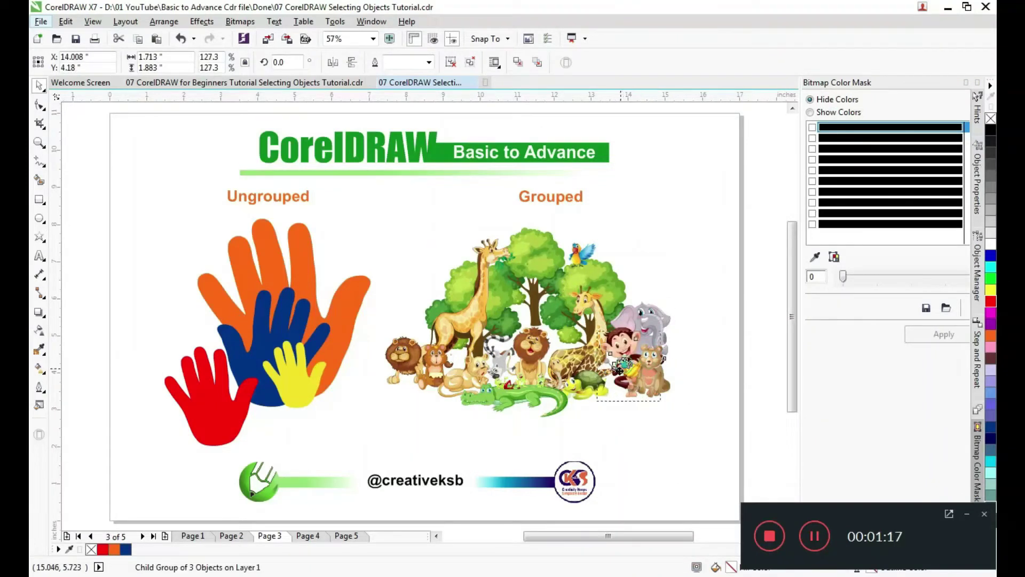
Move the enlarged monkey slightly down and left within the group, and undo the last two changes.
drag(622, 364, 613, 375)
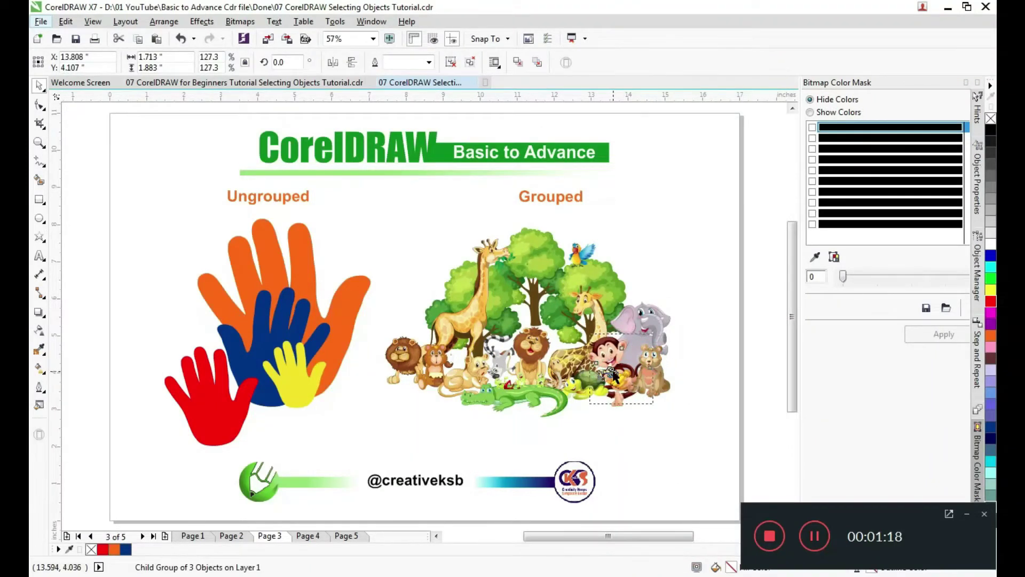
key(ctrl+z)
key(ctrl+z)
Select the central lion, the small brown cub, and the far-left lion one after another inside the animal group, and finish at the trees.
click(726, 293)
drag(370, 215, 680, 426)
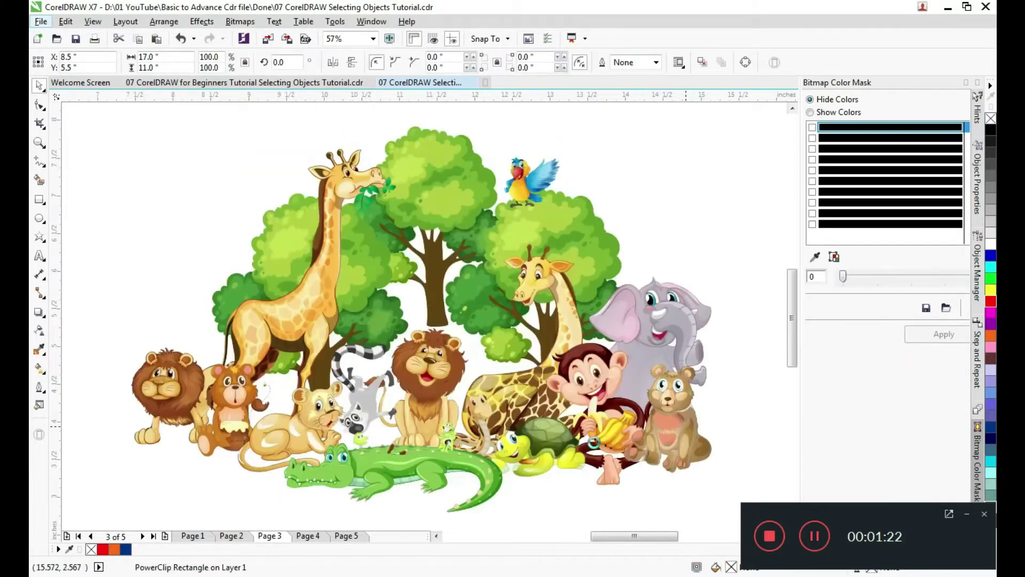
ctrl+click(431, 374)
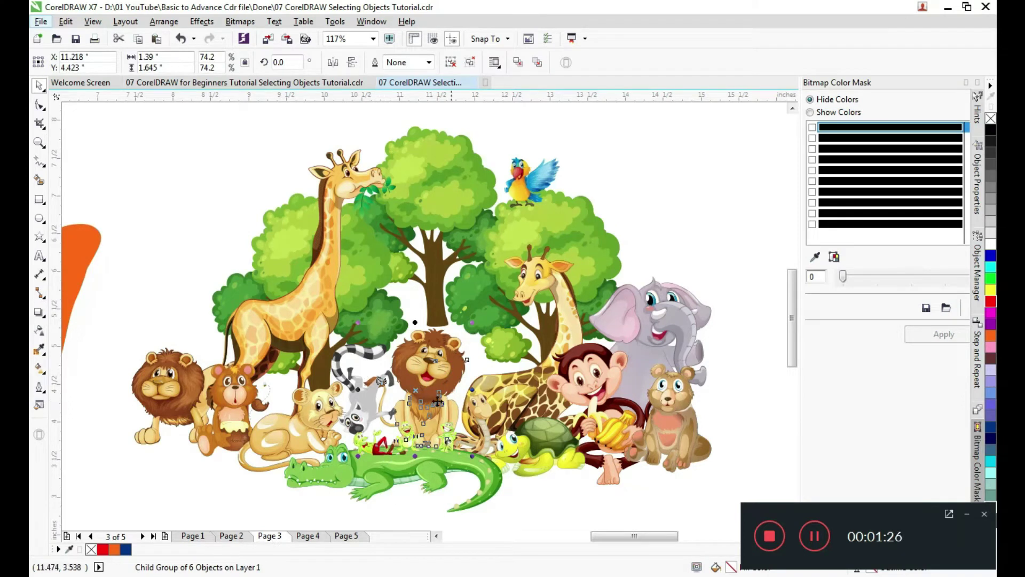
ctrl+click(234, 388)
ctrl+click(163, 377)
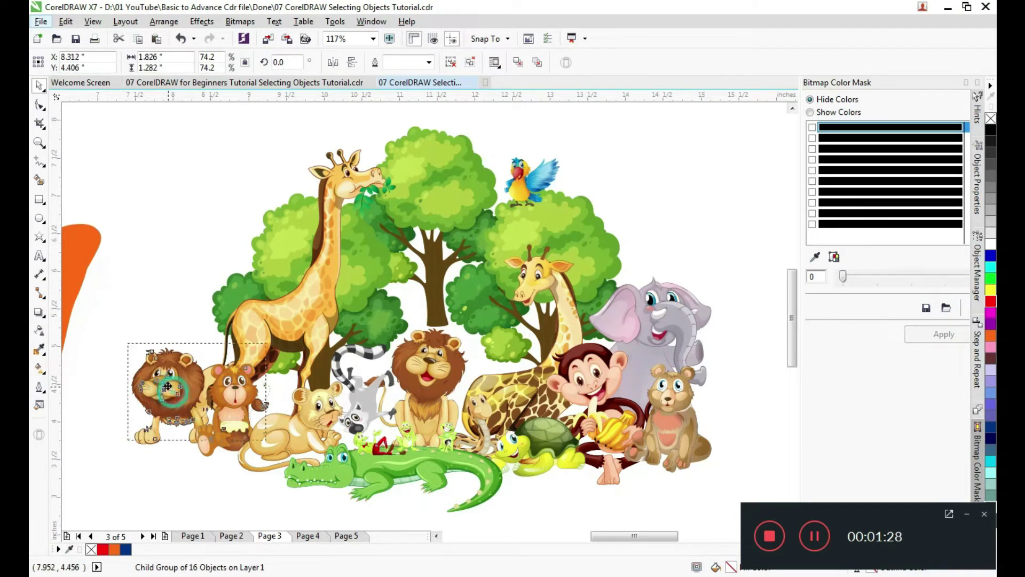
click(381, 243)
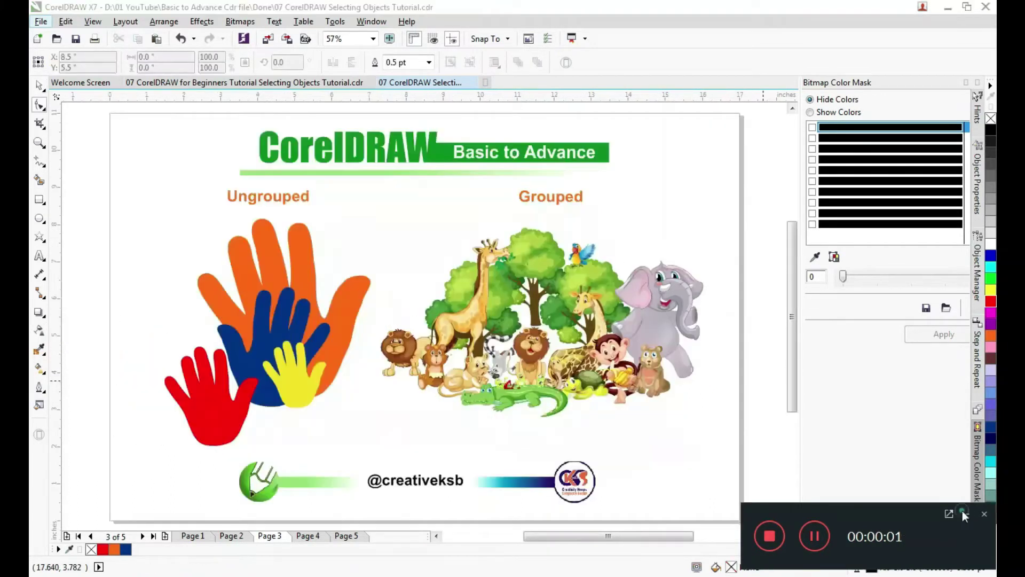
Select the red hand with the Pick tool, move it up and left, and undo the move.
click(962, 511)
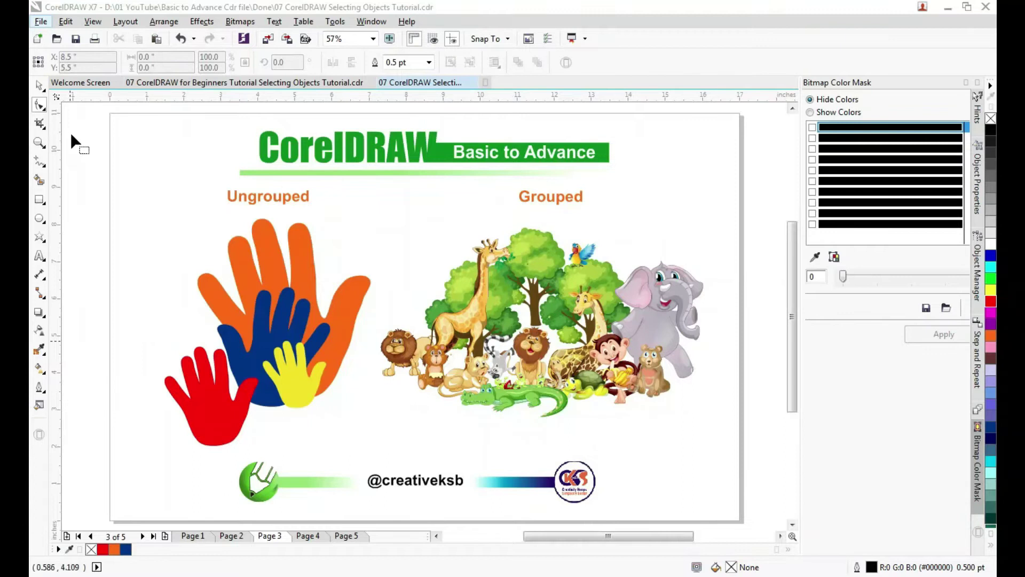
click(39, 86)
click(195, 405)
drag(220, 408, 184, 373)
key(ctrl+z)
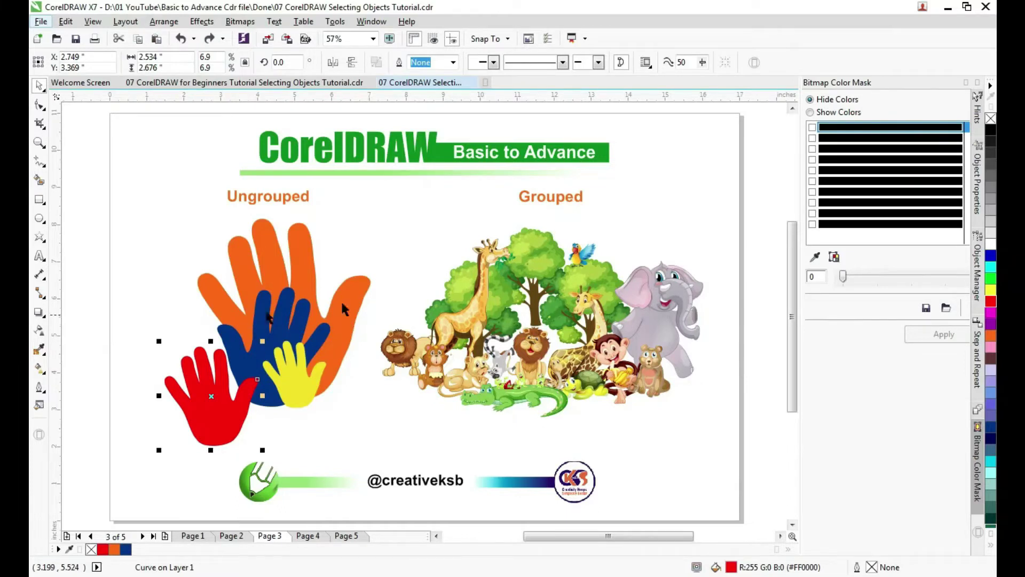
Select the elephant, the large central tree inside the group, and the ungrouped orange hand, one at a time.
ctrl+click(681, 304)
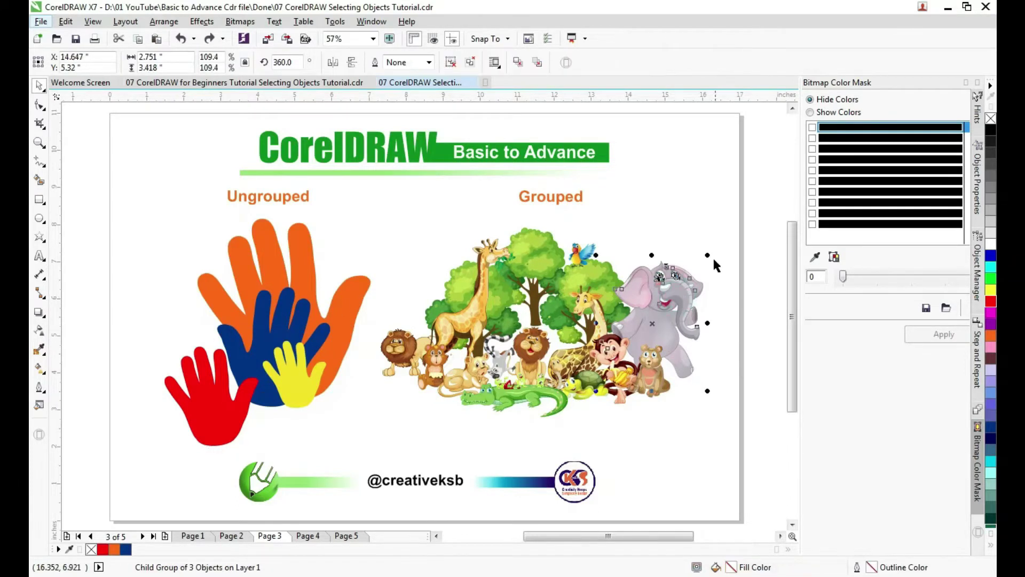
ctrl+click(544, 249)
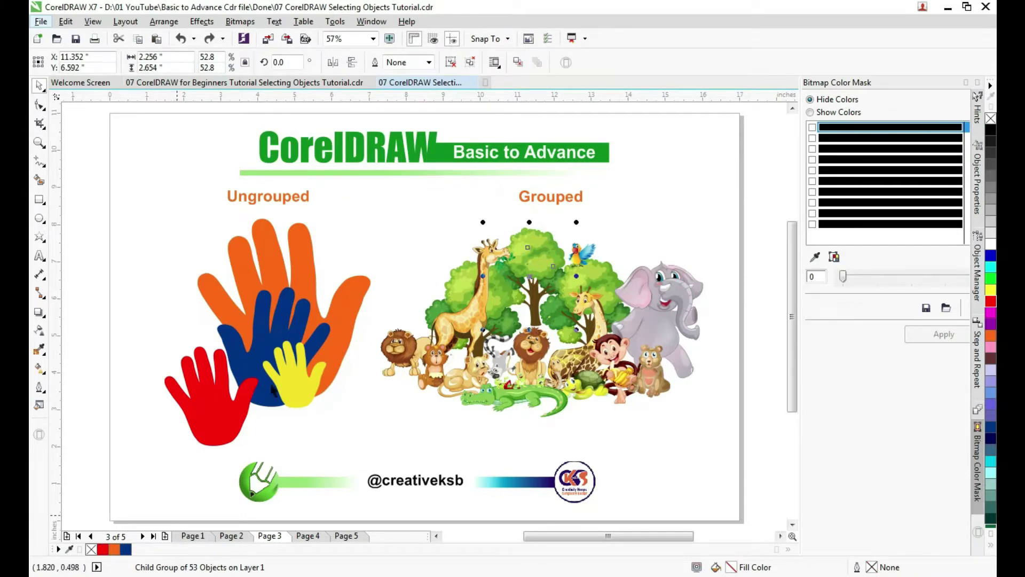
click(305, 244)
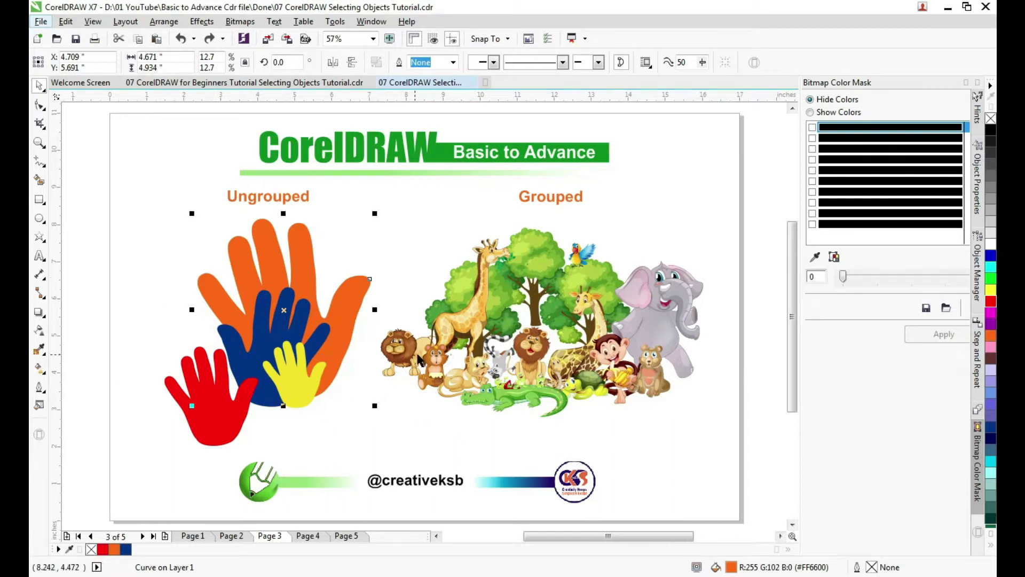
Select only the small brown cub inside the group, enlarge it to about 158.6% scale, and undo the scaling.
ctrl+click(439, 370)
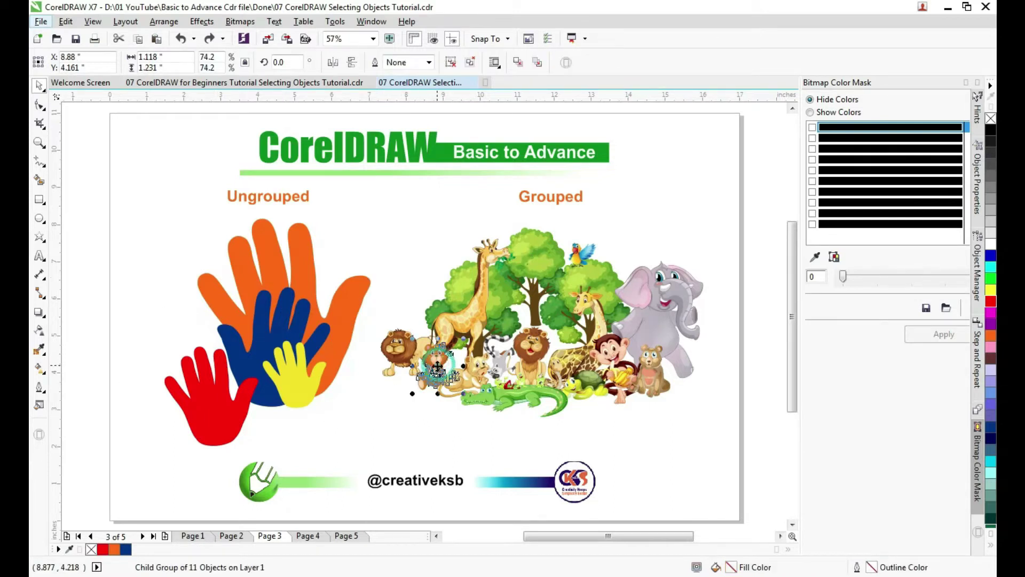
drag(476, 327, 555, 302)
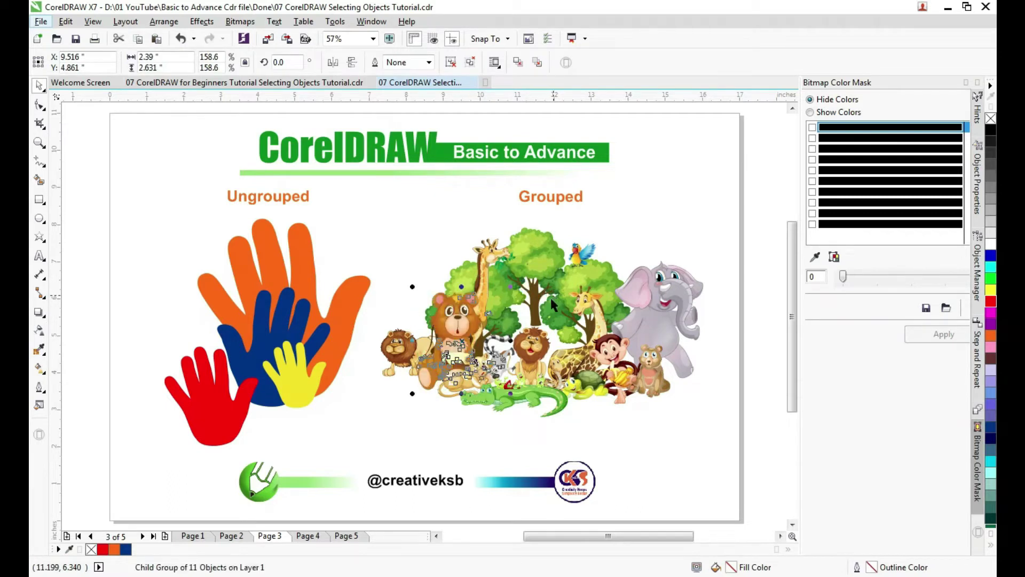
key(ctrl+z)
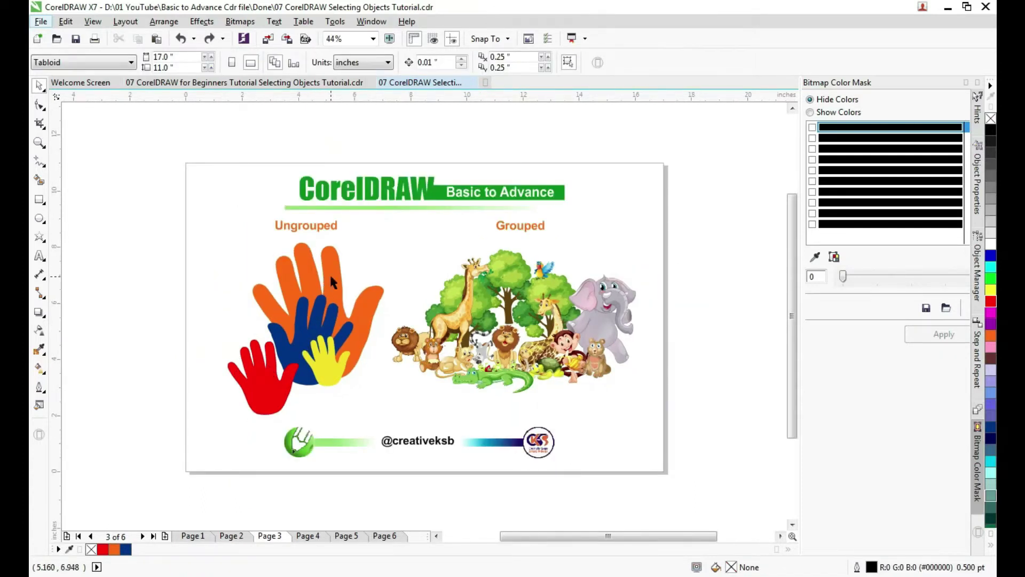
On page 4, select the front yellow hand and alternately add and remove the tall black hand, leaving only the yellow one selected.
click(312, 537)
click(303, 331)
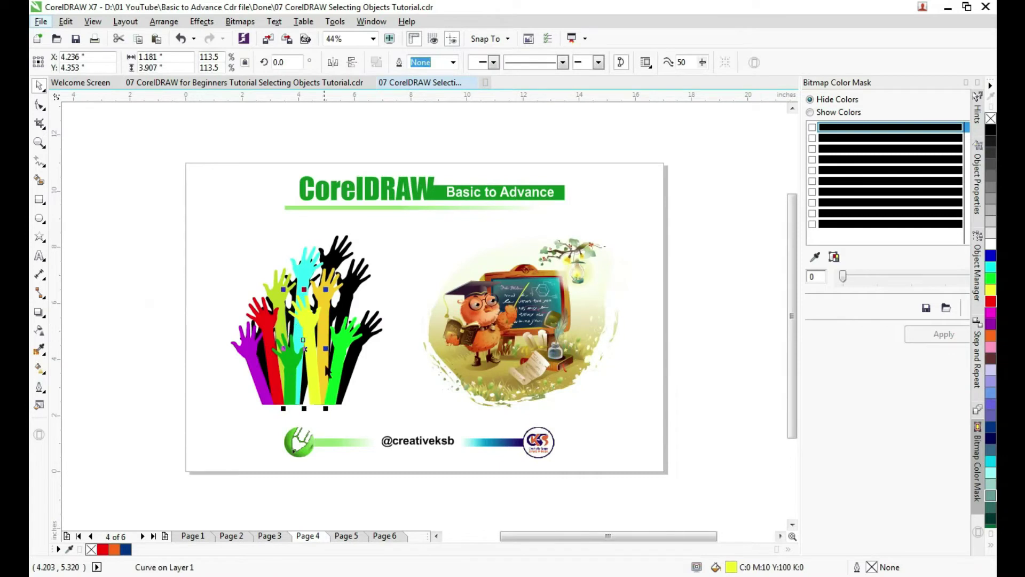
shift+click(306, 379)
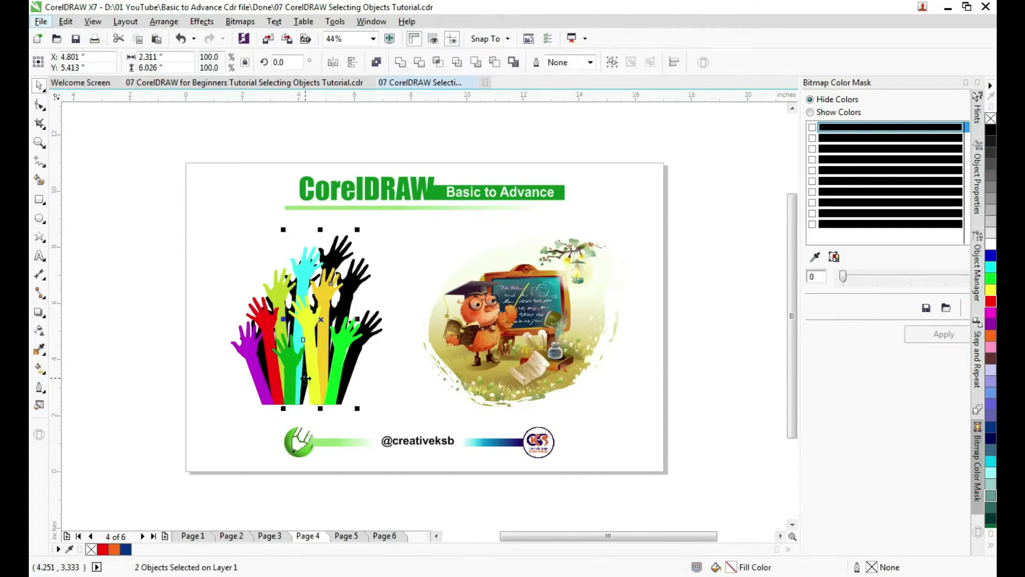
shift+click(306, 379)
shift+click(306, 380)
shift+click(306, 380)
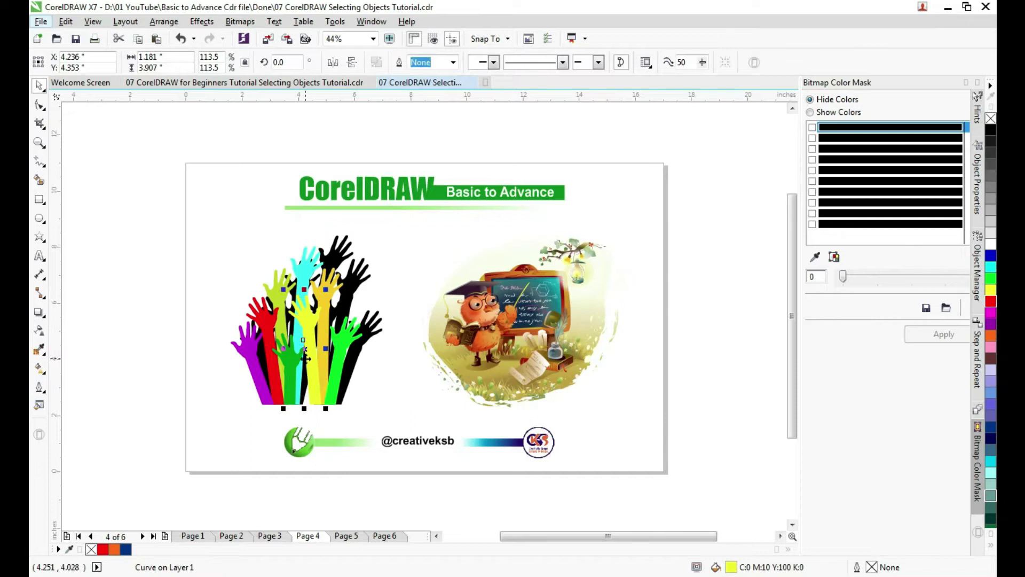
Move the yellow hand left and undo it, add the neighbouring hand behind it to the selection, and try moving both left.
drag(307, 350, 195, 352)
key(ctrl+z)
shift+click(289, 319)
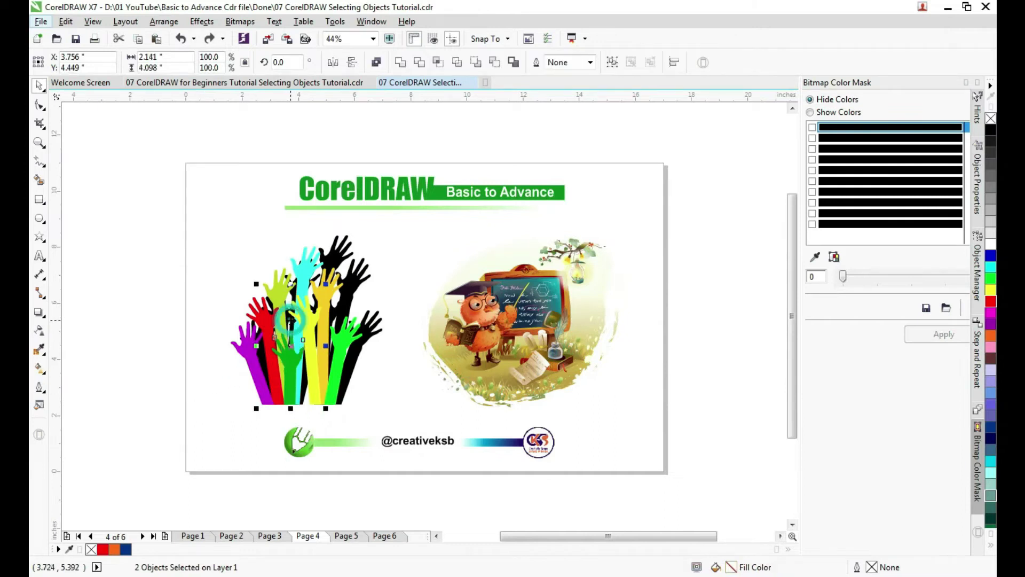
drag(291, 320, 203, 342)
key(Escape)
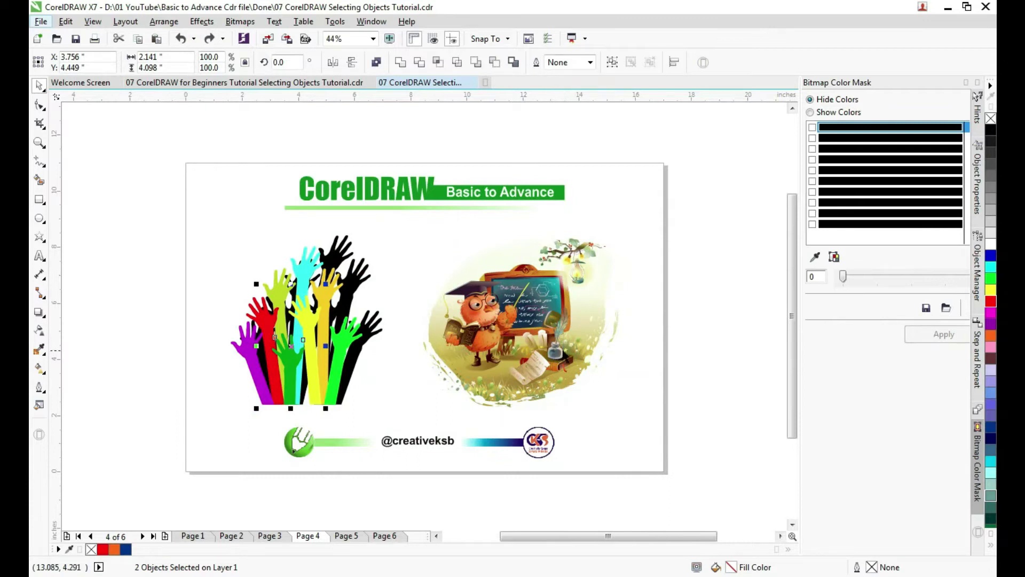
Select the inkwell and quill, select the white splash shape together with the owl, move that pair down and left, and undo the move.
click(558, 351)
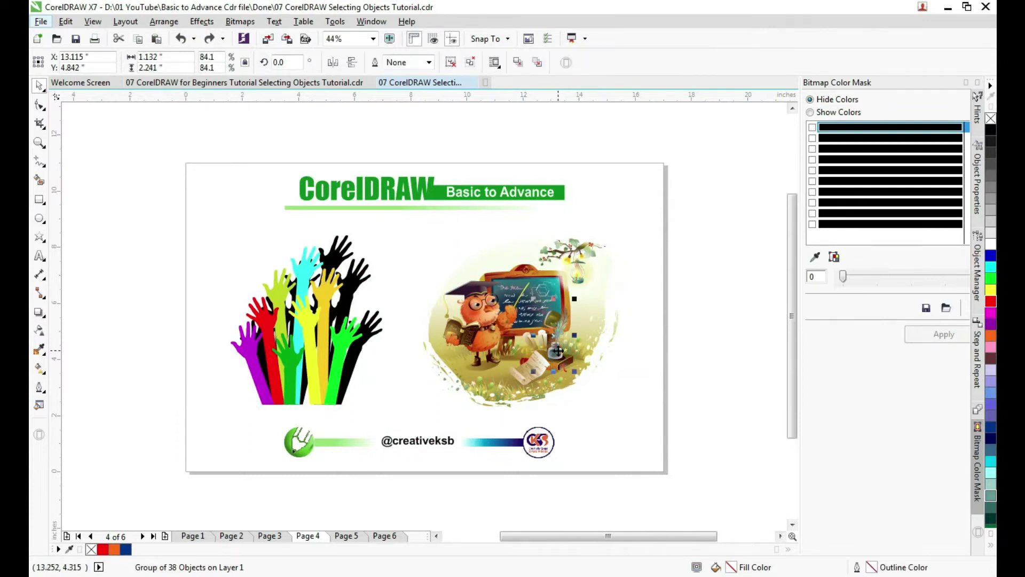
scroll(609, 399, up, 3)
click(638, 438)
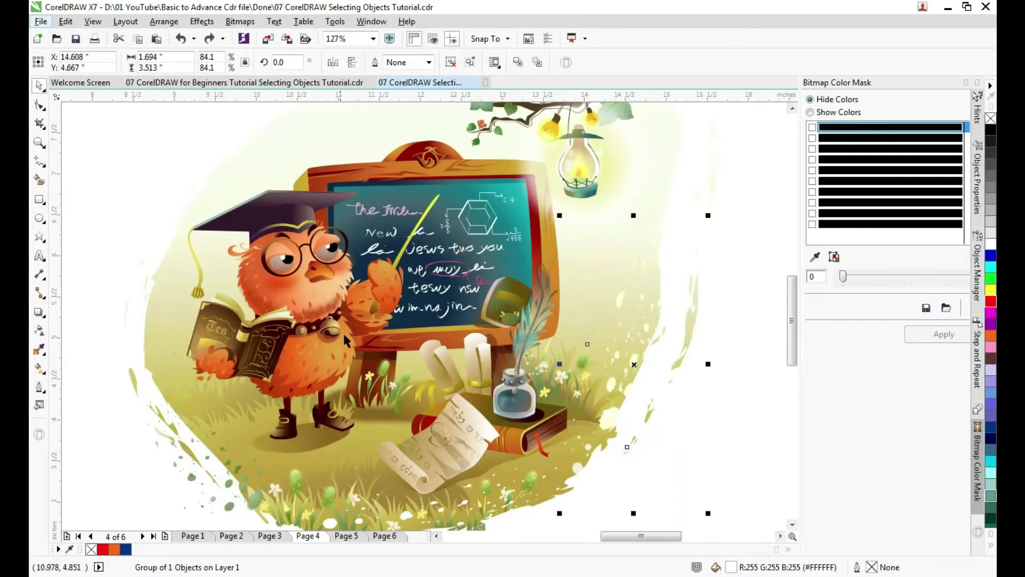
shift+click(339, 274)
drag(340, 271, 253, 331)
key(ctrl+z)
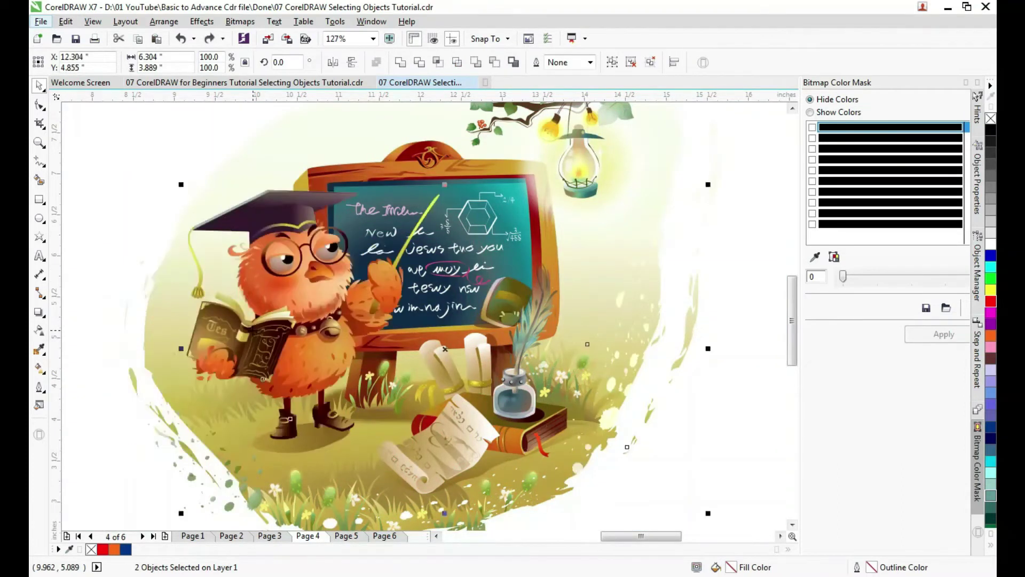
click(324, 247)
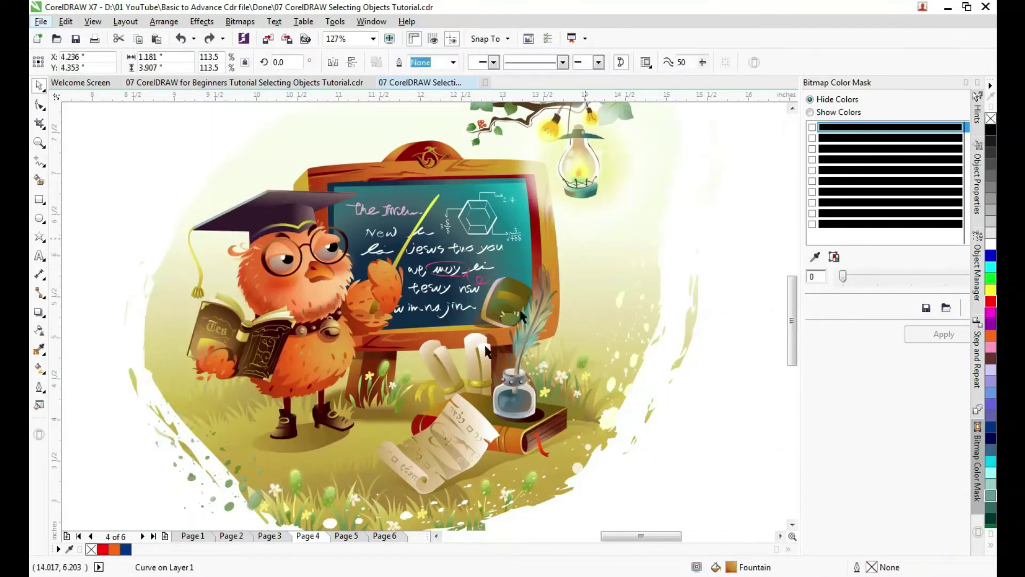
Ungroup the animal illustration on page 3 and clear the selection.
key(shift+F4)
click(270, 535)
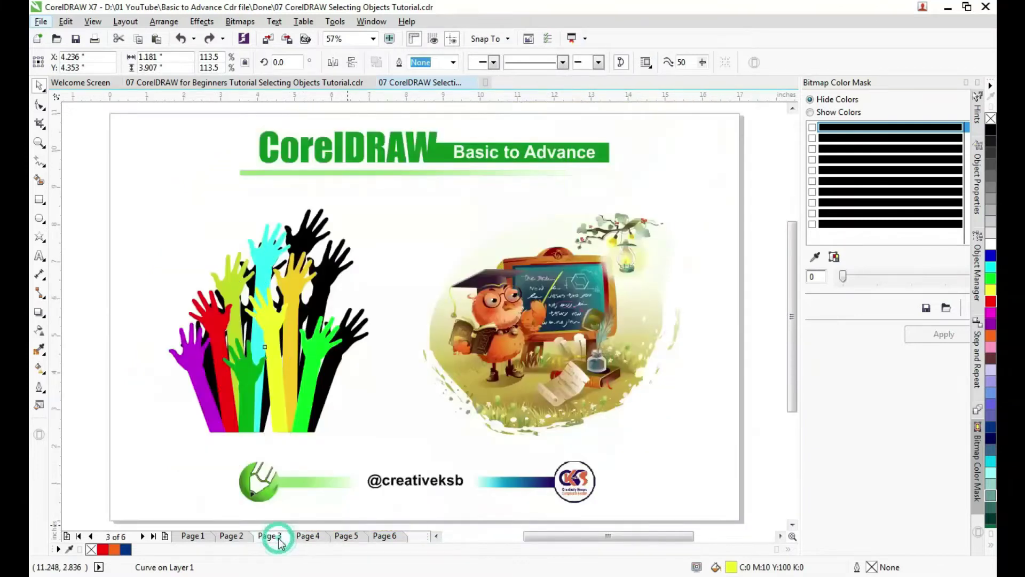
click(585, 316)
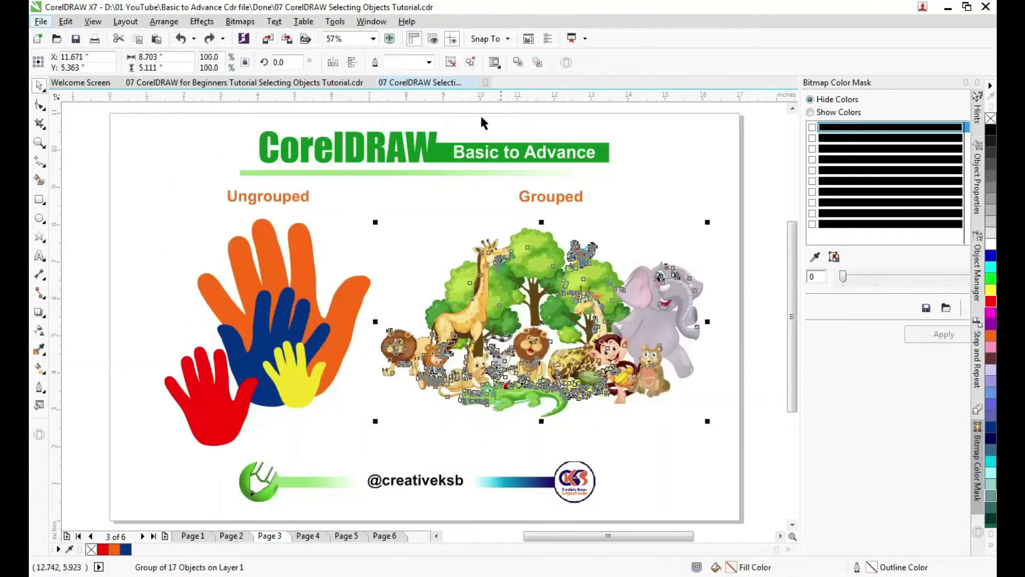
click(453, 60)
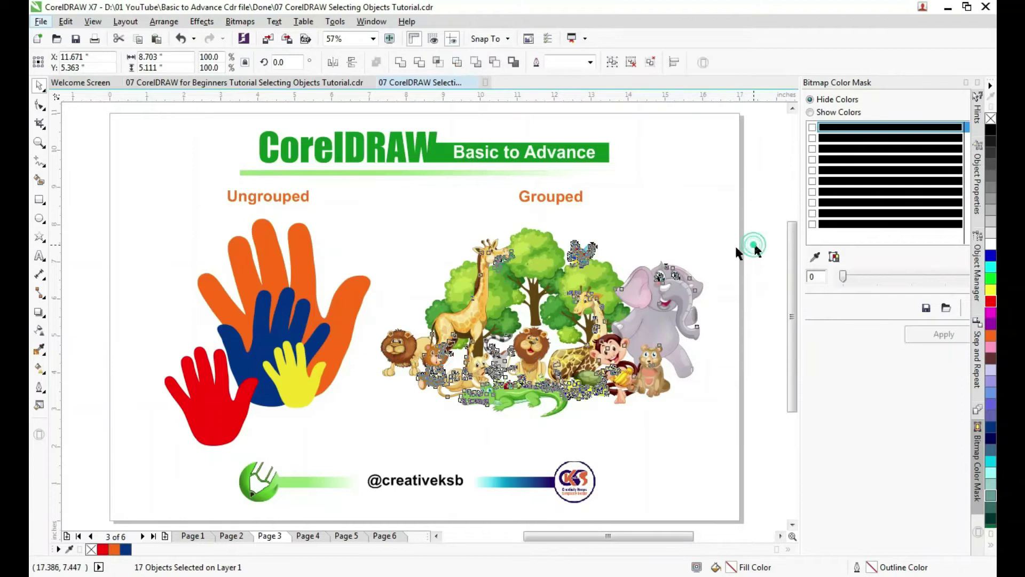
click(531, 349)
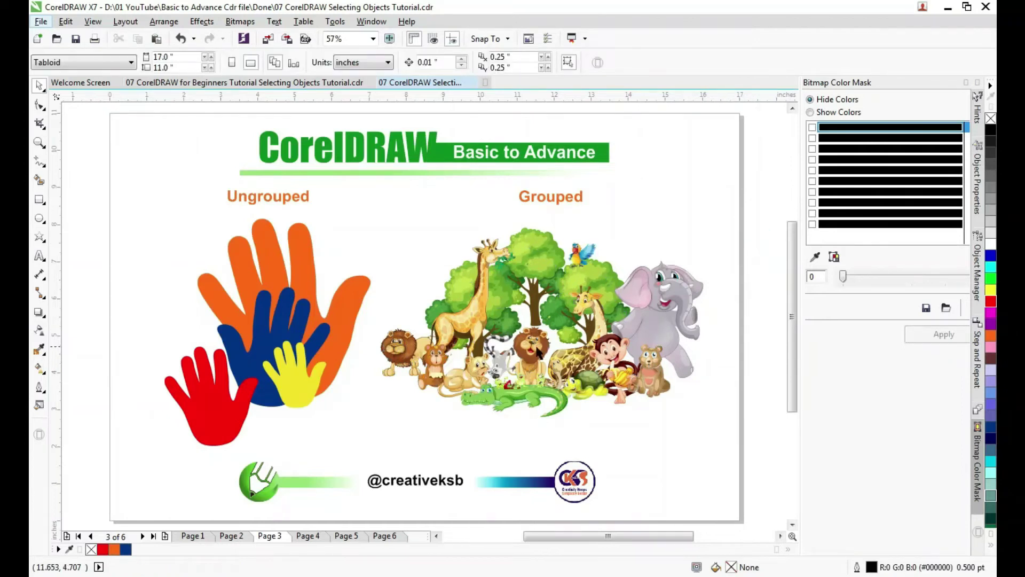
Select the ungrouped lemur, move it below the bear, and undo the move.
click(501, 369)
click(501, 368)
drag(501, 369, 633, 427)
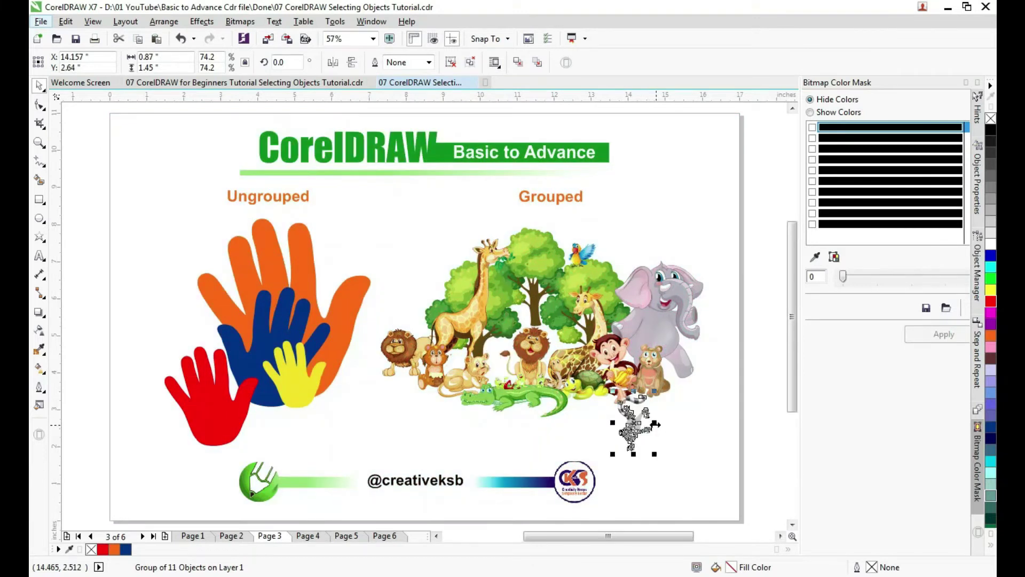
key(ctrl+z)
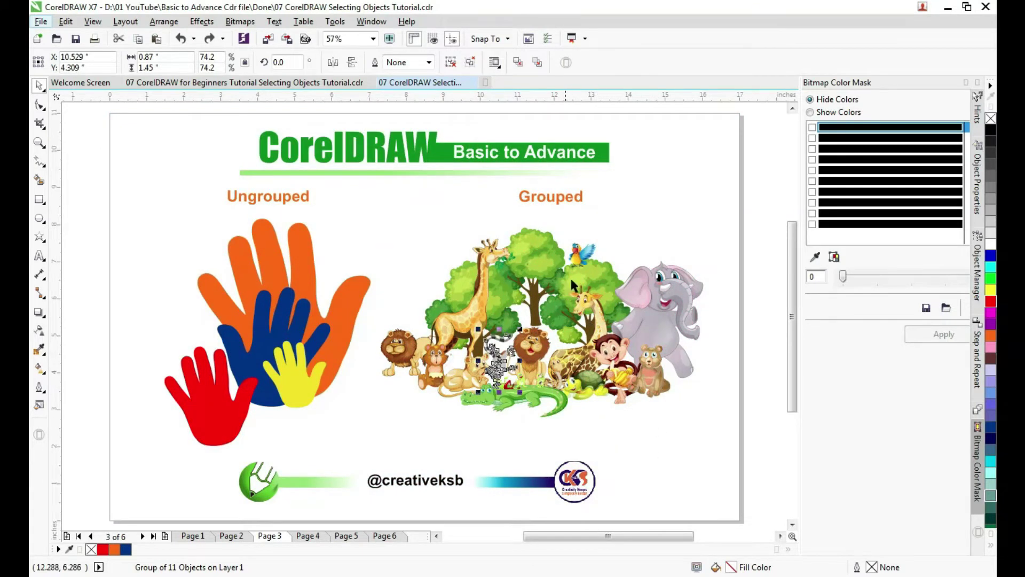
Select the right-hand tree, cycle through the stacked objects at the tall giraffe's body, and select the far-left lion.
click(575, 269)
click(488, 296)
alt+click(488, 296)
alt+click(474, 320)
alt+click(472, 319)
alt+click(473, 325)
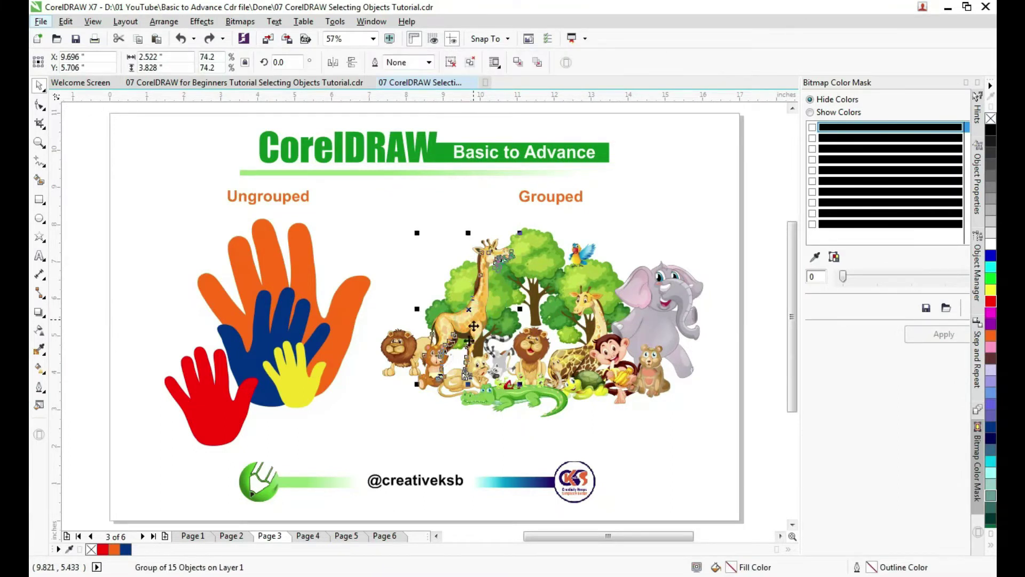
alt+click(404, 347)
alt+click(404, 347)
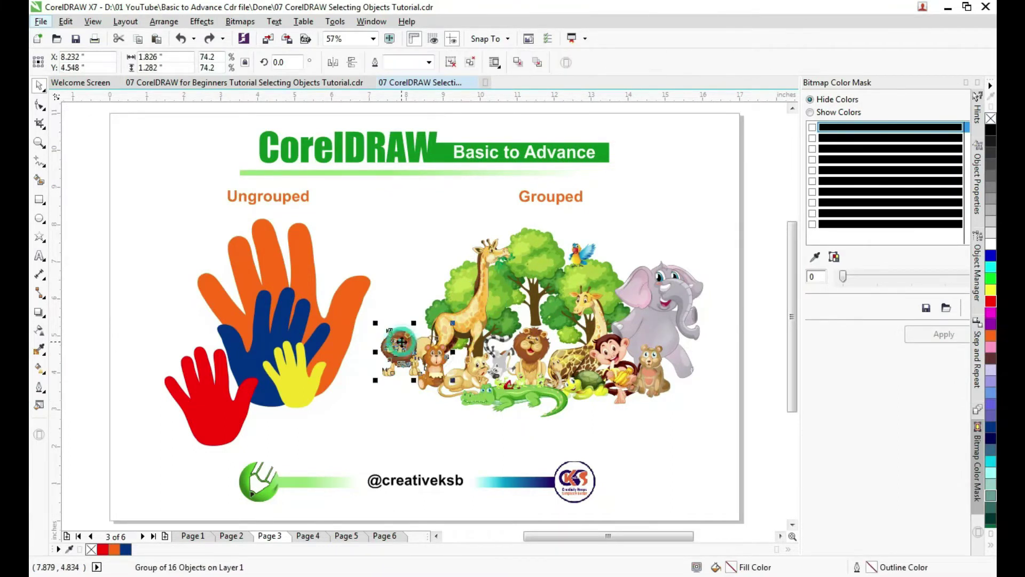
Select and delete the whole owl and chalkboard illustration on page 4.
click(308, 536)
click(556, 313)
drag(769, 184, 610, 429)
drag(537, 441, 396, 436)
key(Delete)
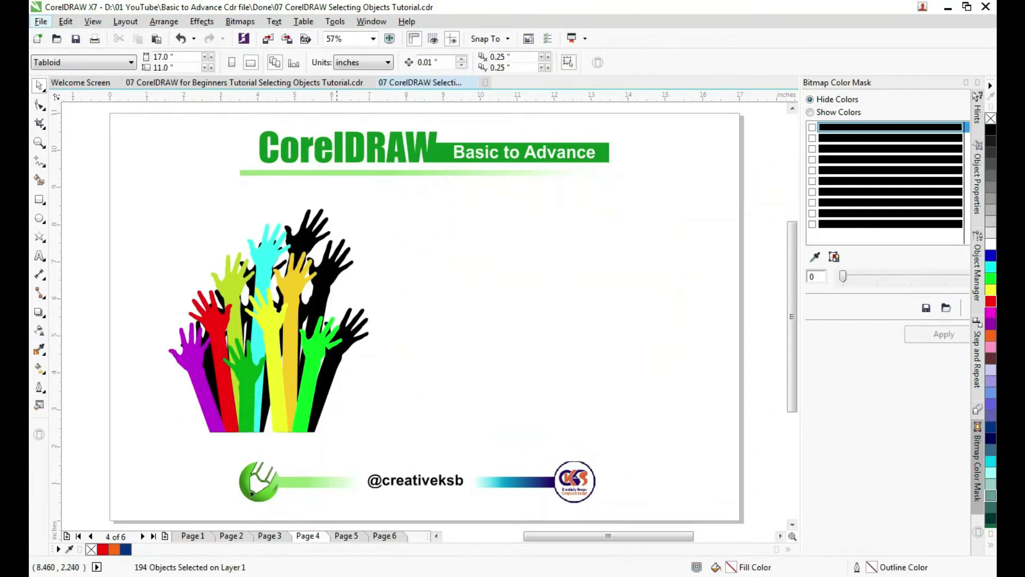
Draw a square of about 1.47 inches and four ellipses, the largest about 1.96 by 1.62 inches, beside the raised hands.
click(38, 200)
drag(439, 242, 518, 324)
key(space)
click(37, 219)
drag(566, 265, 621, 314)
drag(542, 341, 624, 410)
drag(505, 392, 575, 443)
key(space)
Fill the largest ellipse with orange, then shift the circle above it slightly right and fill it with blue.
click(621, 291)
click(693, 375)
click(612, 374)
click(990, 335)
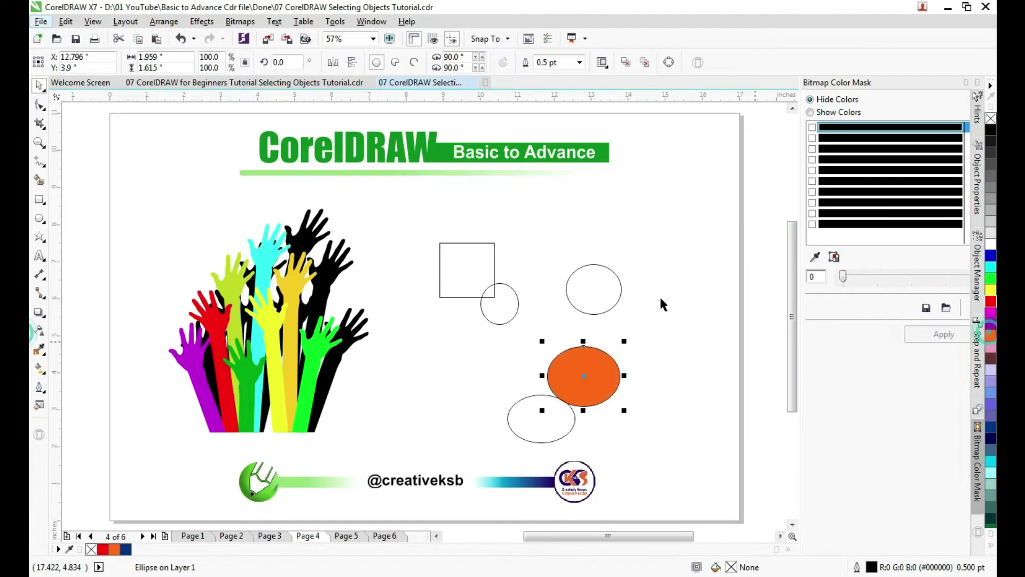
drag(597, 288, 609, 288)
click(990, 259)
Move the small ellipse to overlap the orange one and fill it red, then move the square to overlap it and fill it yellow.
drag(501, 300, 573, 365)
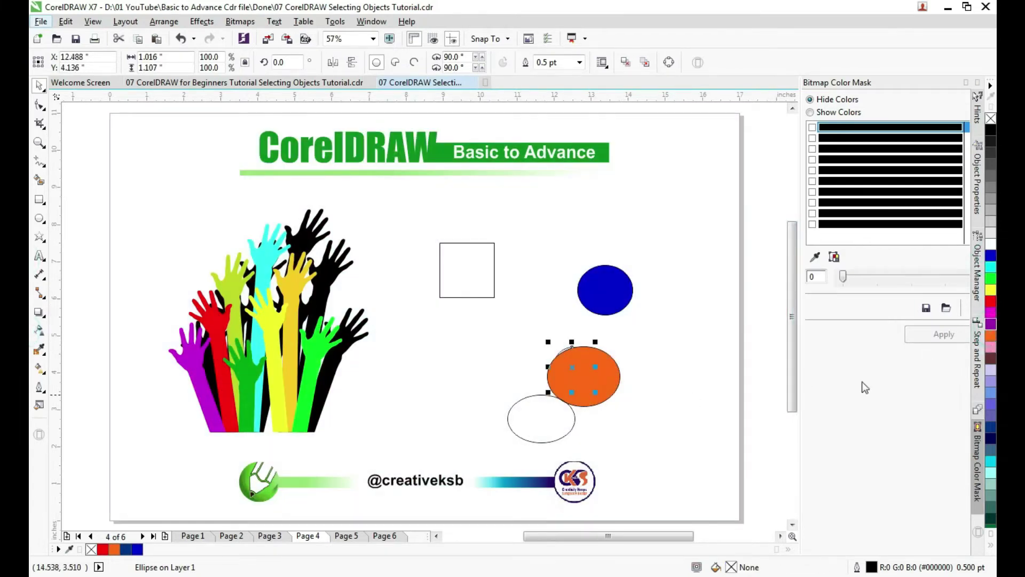
click(991, 334)
click(990, 300)
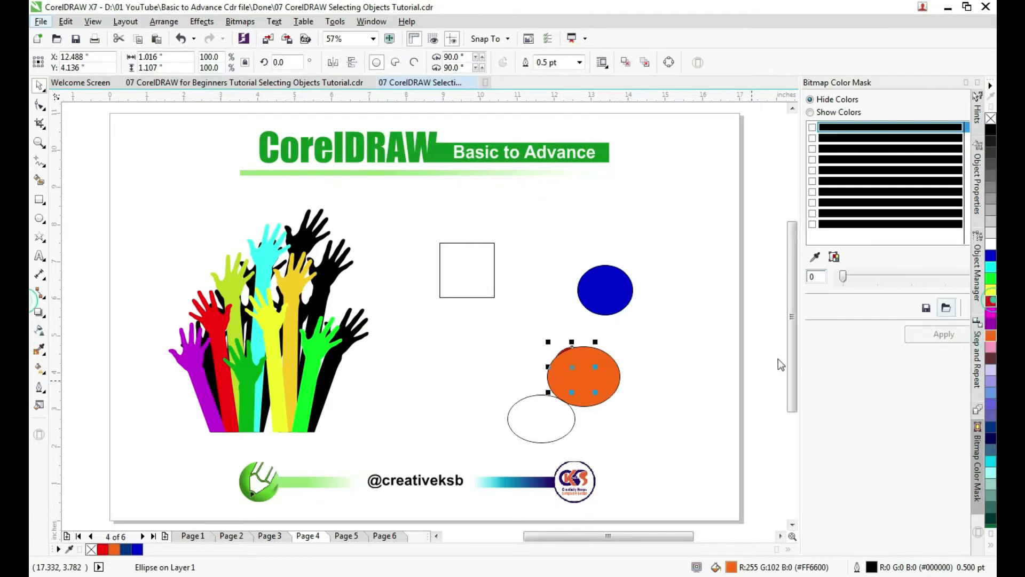
drag(573, 366, 543, 358)
drag(485, 278, 548, 334)
click(990, 290)
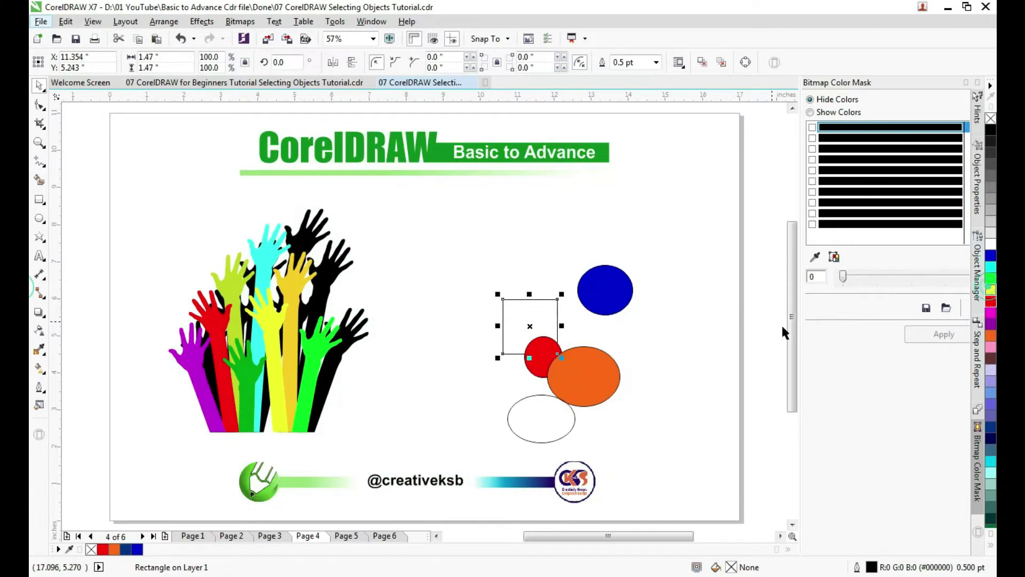
Fill the remaining white ellipse with dark blue and move it up to overlap the orange ellipse.
click(565, 425)
click(990, 438)
drag(559, 419, 559, 394)
Shift the square slightly down-right behind the red circle and move the blue circle down to overlap the orange ellipse.
click(530, 327)
drag(530, 327, 541, 341)
click(604, 291)
drag(605, 290, 588, 344)
click(726, 339)
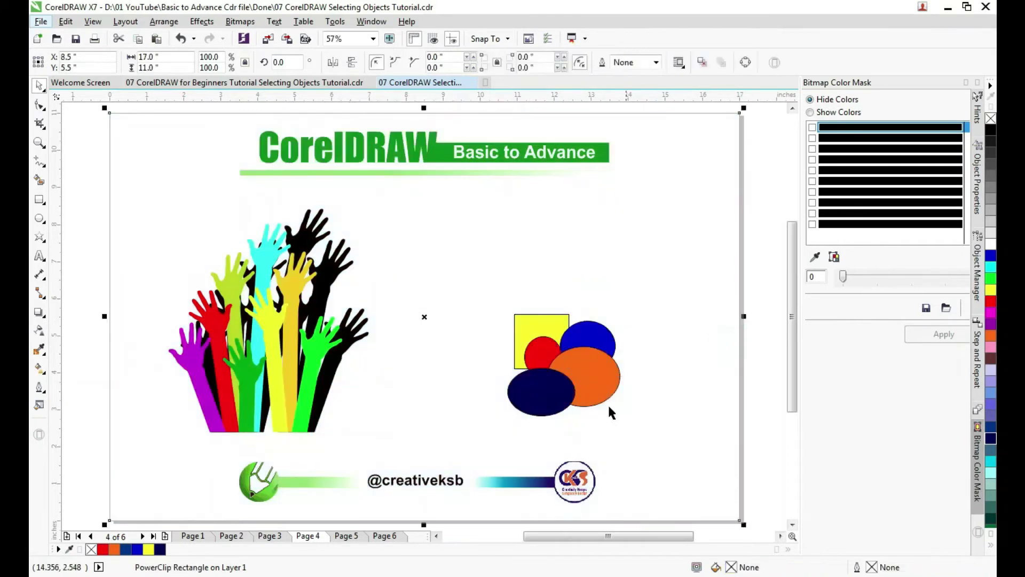
Try moving the dark blue ellipse down-left away from the other shapes and undo the move.
click(550, 400)
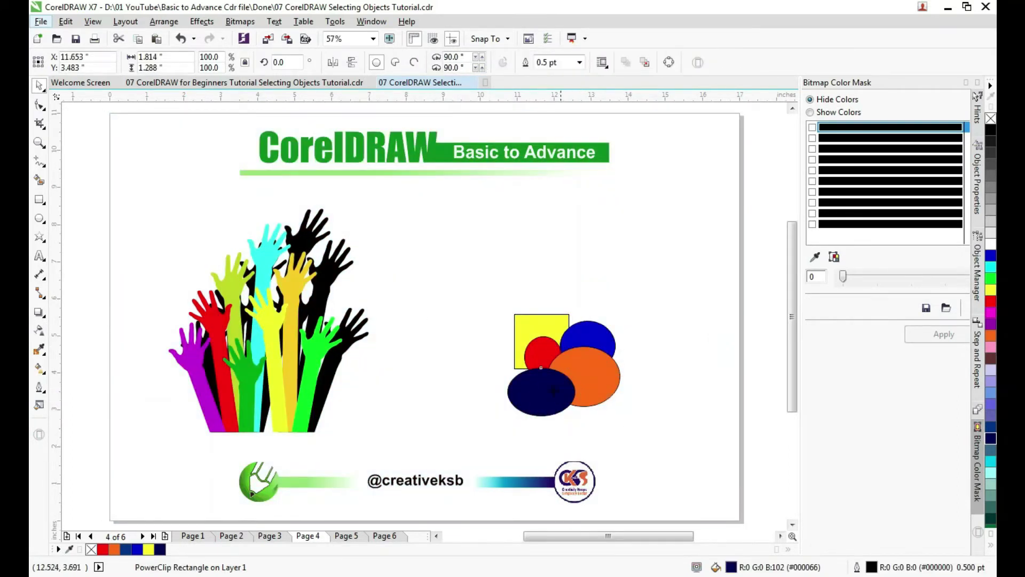
drag(551, 384, 520, 396)
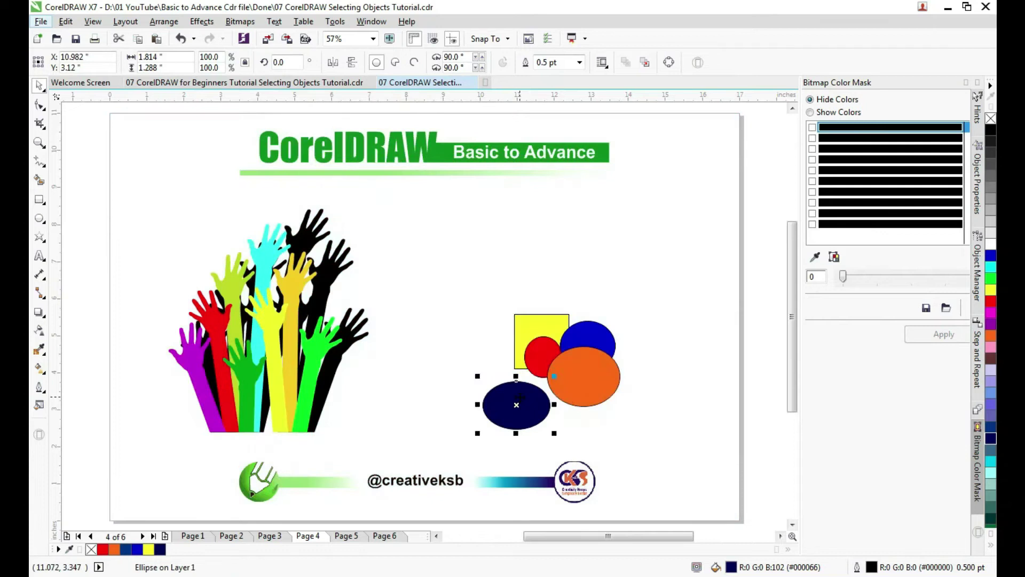
key(ctrl+z)
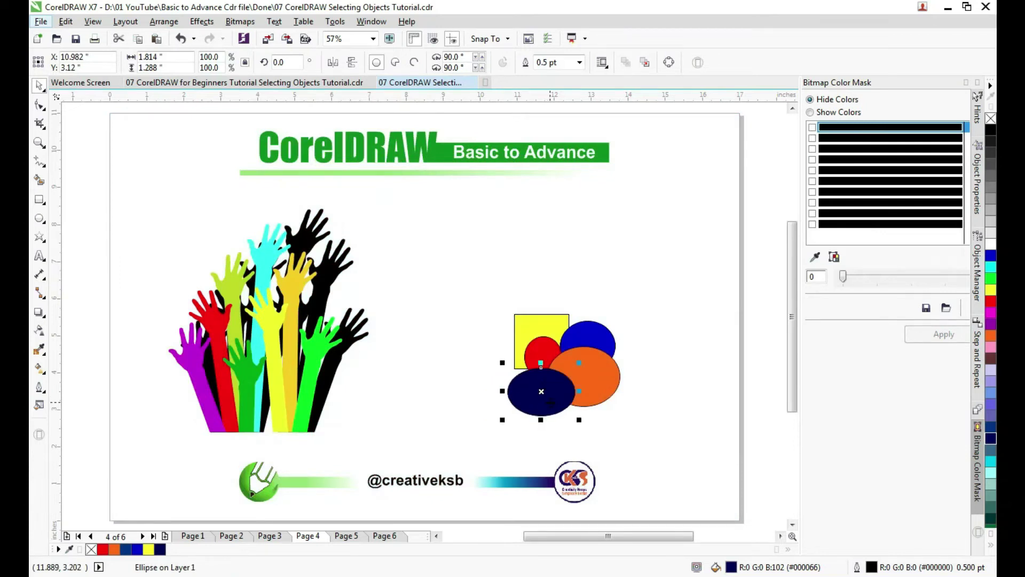
Cycle the selection through the objects beneath the dark blue ellipse to reach the yellow square, try moving it upward, and undo the move.
click(554, 370)
alt+click(555, 375)
alt+click(554, 376)
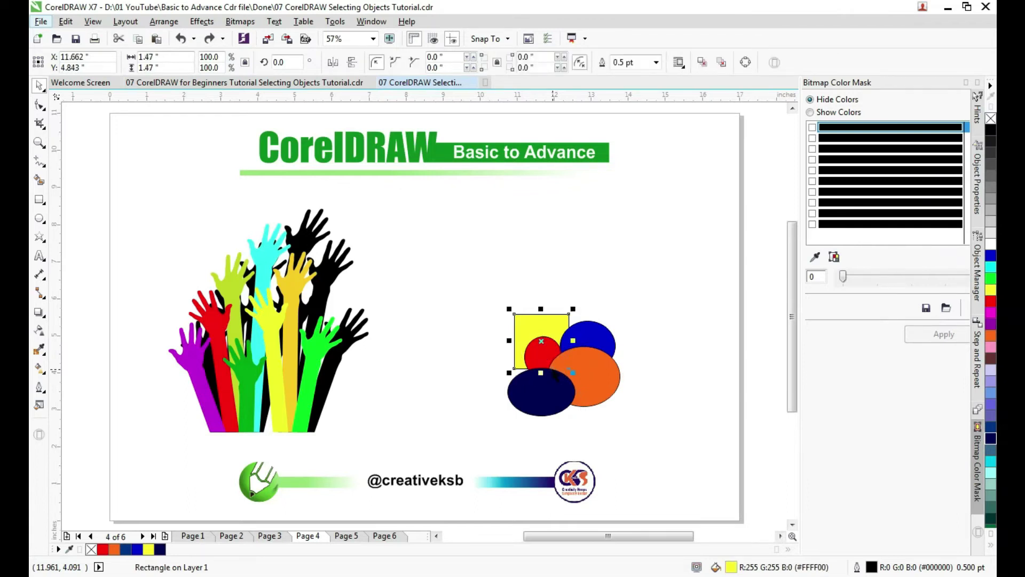
alt+click(555, 376)
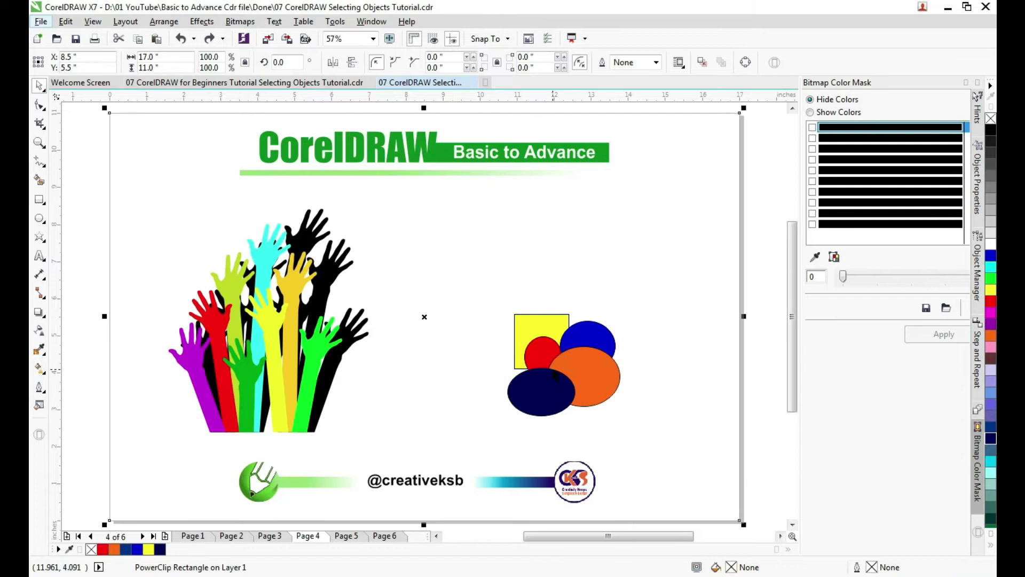
alt+click(555, 376)
alt+click(555, 376)
alt+click(555, 376)
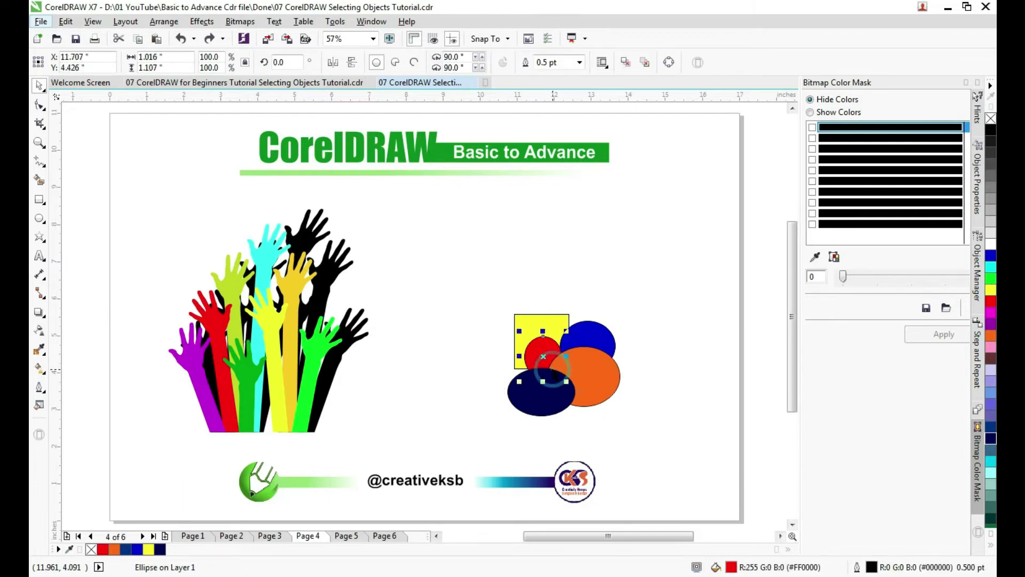
alt+click(555, 376)
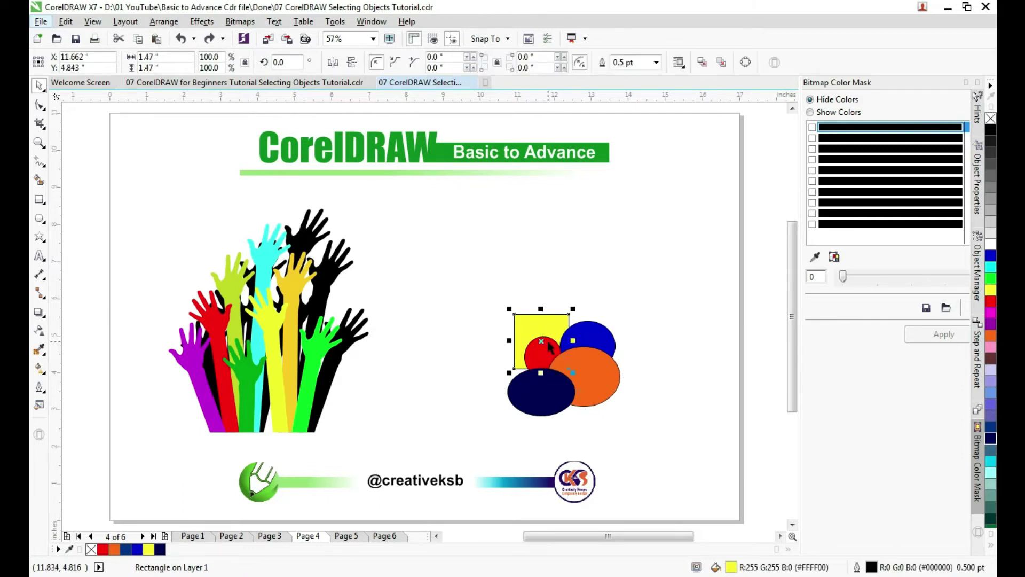
drag(542, 340, 561, 274)
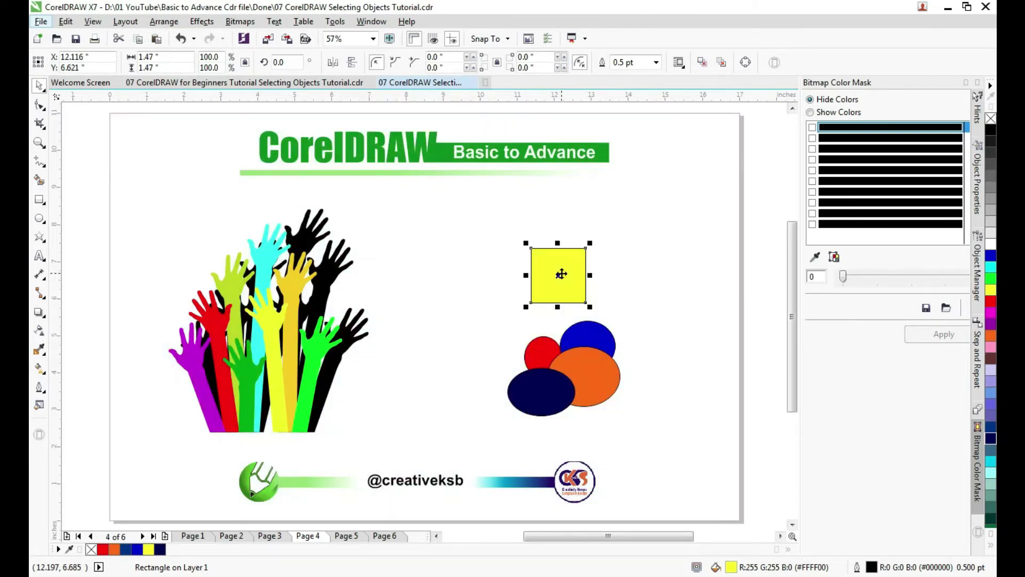
key(ctrl+z)
Cycle the selection to the blue circle and add the orange ellipse, dark blue ellipse, red circle and yellow square to it.
alt+click(592, 342)
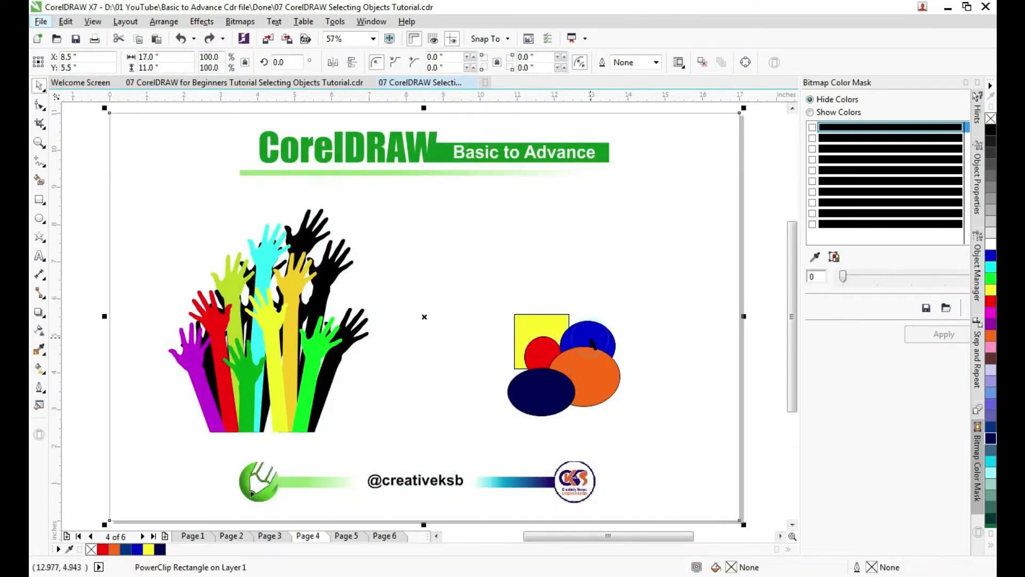
alt+click(592, 342)
shift+click(579, 372)
shift+click(524, 392)
shift+click(539, 341)
shift+click(529, 315)
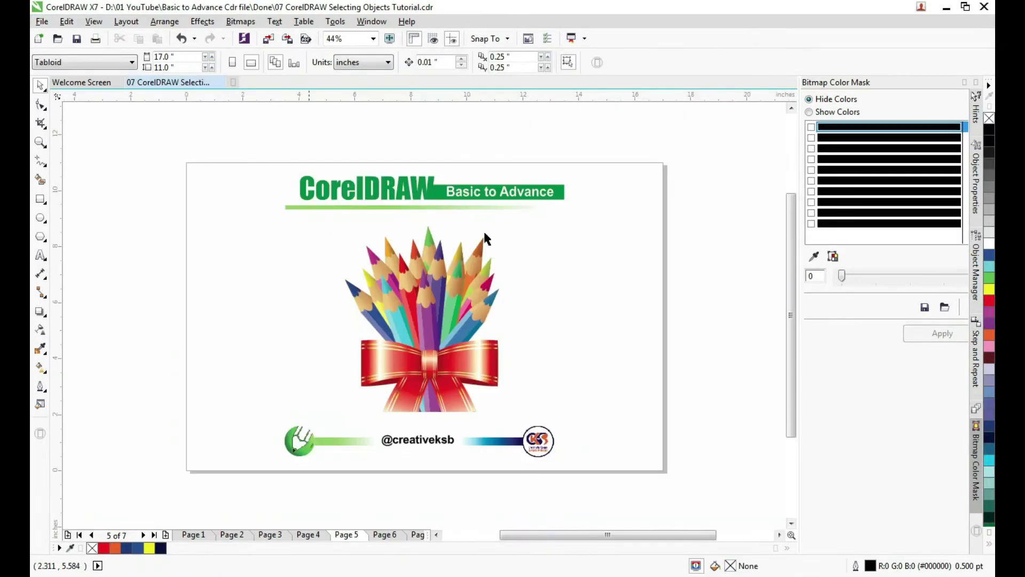
Select the pencil bouquet group on page 5 and pick individual pencils within it.
click(393, 305)
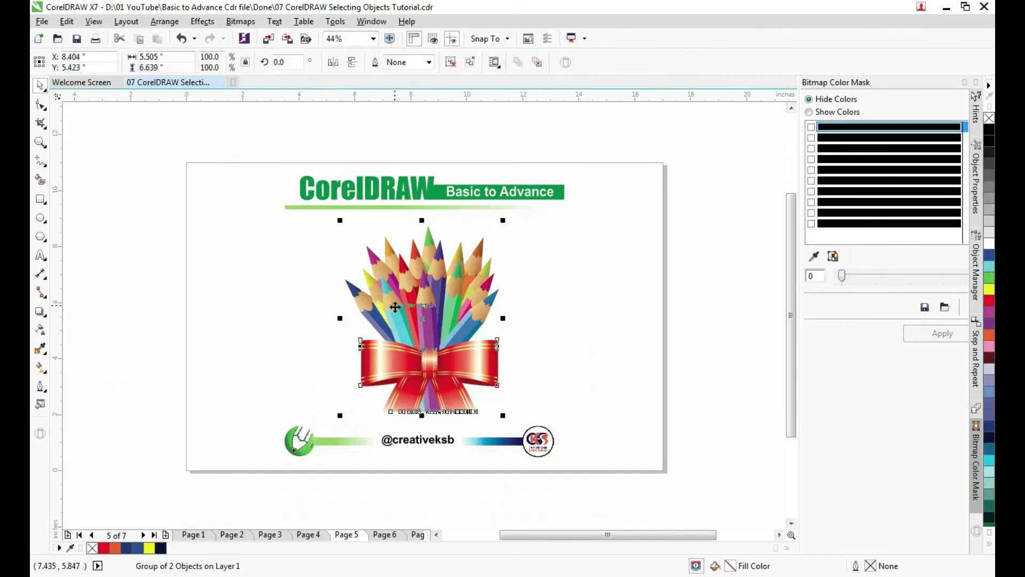
ctrl+click(394, 307)
ctrl+click(395, 306)
ctrl+click(405, 264)
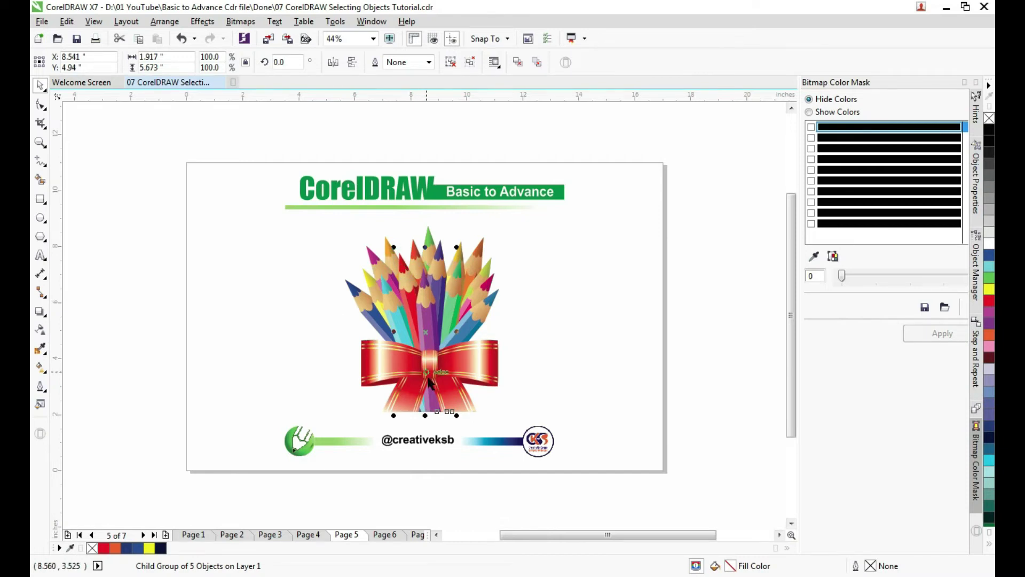
Cycle the selection through the grouped pencils stacked at the bottom of the bouquet beneath the ribbon.
ctrl+click(433, 410)
ctrl+alt+click(432, 410)
ctrl+alt+click(433, 410)
ctrl+alt+click(432, 410)
ctrl+alt+click(432, 410)
ctrl+alt+click(432, 410)
ctrl+alt+click(433, 410)
ctrl+alt+click(432, 410)
Open the Object Manager and select the whole pencil bouquet group on the page.
click(370, 22)
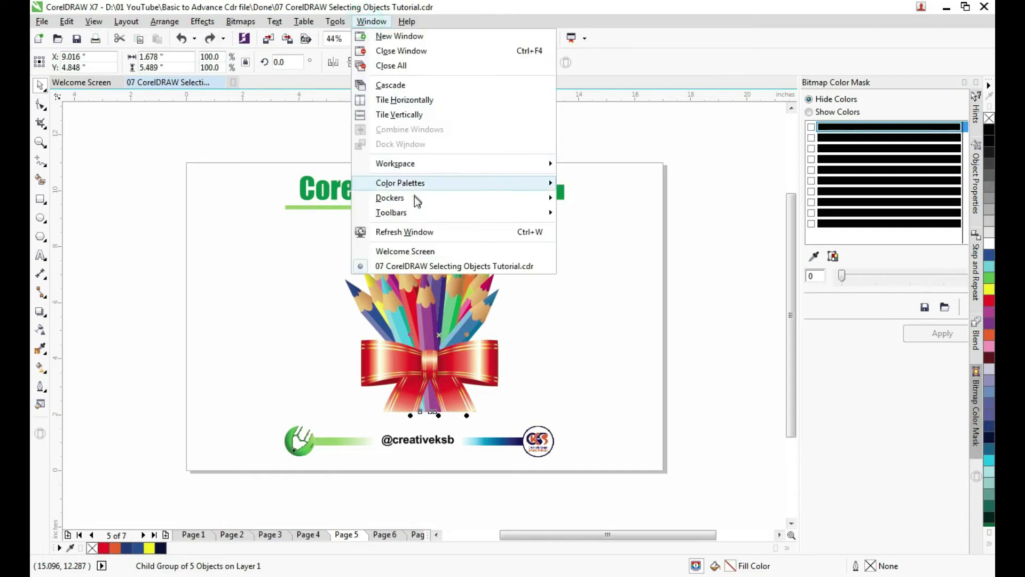
mouse_move(431, 198)
click(631, 134)
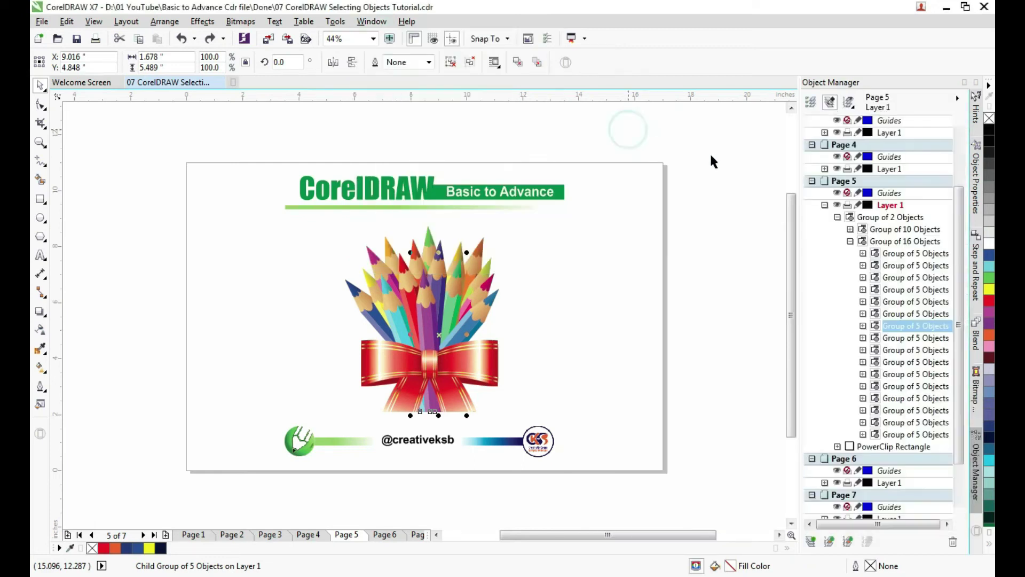
click(468, 274)
click(483, 279)
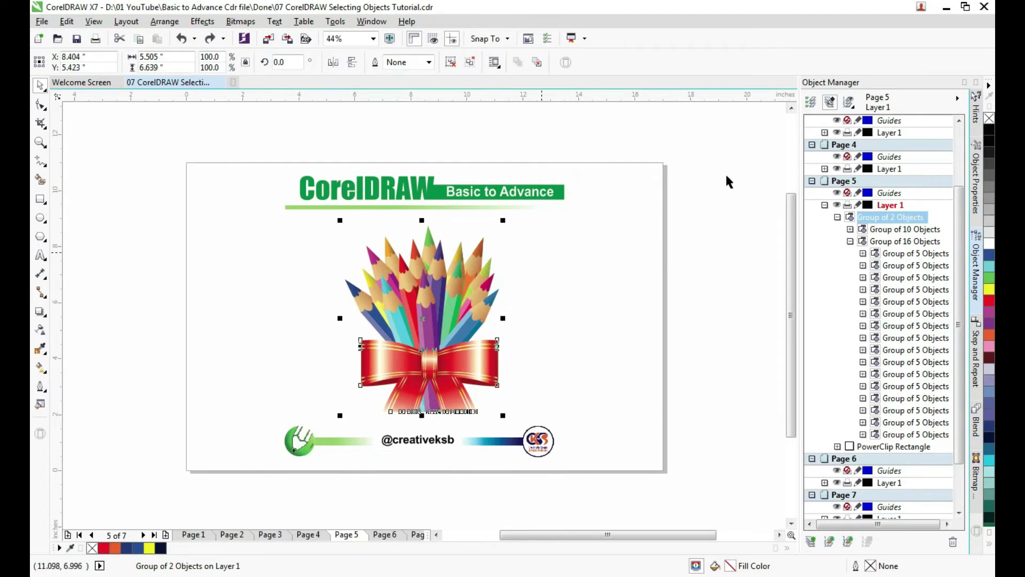
Select the light blue pencil by its Object Manager entry, try moving it right of the bouquet, and undo the move.
click(901, 289)
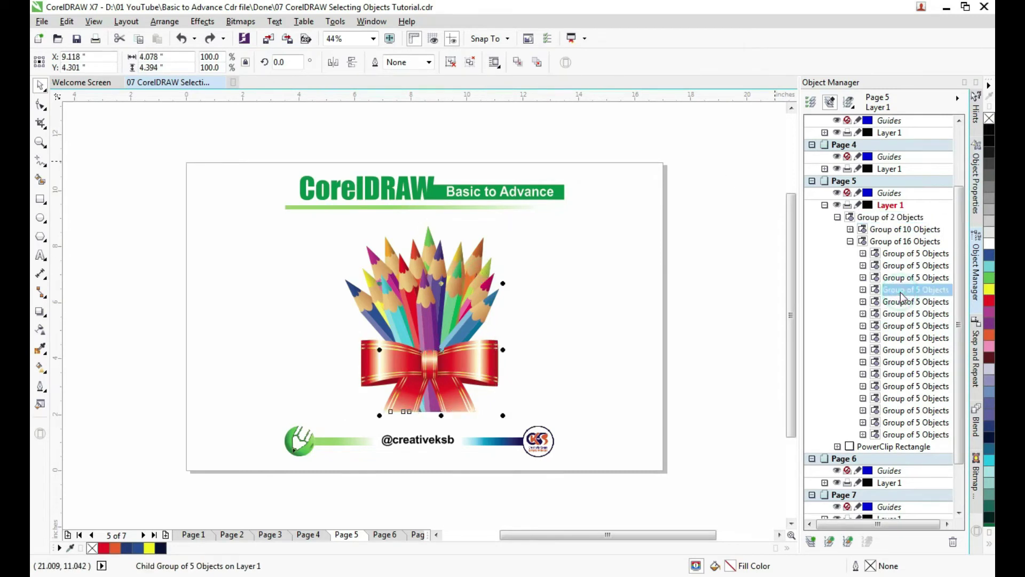
drag(443, 351, 601, 347)
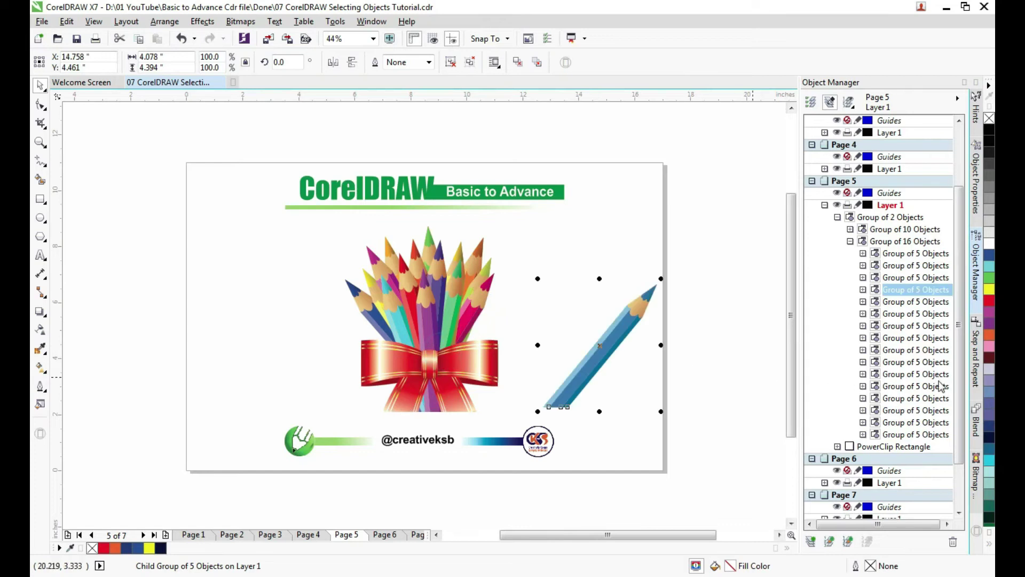
key(ctrl+z)
Select a range of four pencil groups in the Object Manager, replace it with the two green and dark blue pencils, and move these right of the bouquet.
click(915, 363)
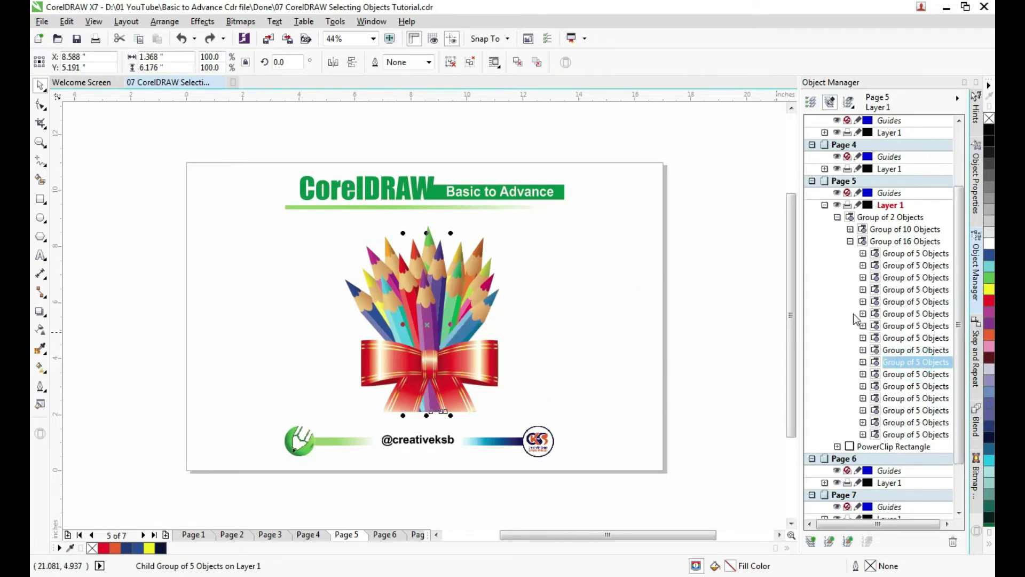
shift+click(905, 328)
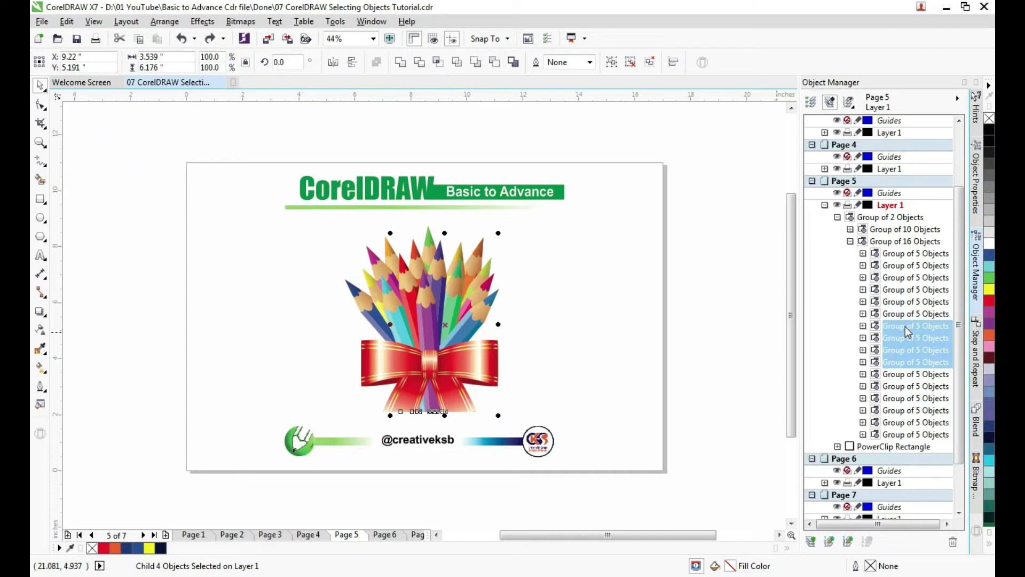
click(905, 326)
ctrl+click(907, 386)
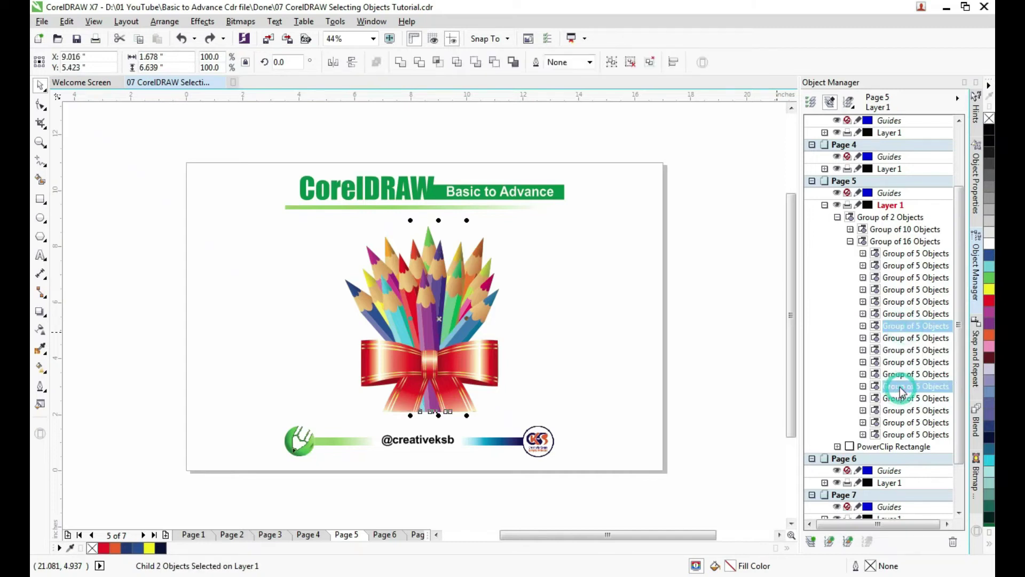
ctrl+click(911, 435)
mouse_move(416, 326)
mouse_down()
mouse_move(599, 324)
mouse_move(604, 332)
mouse_up()
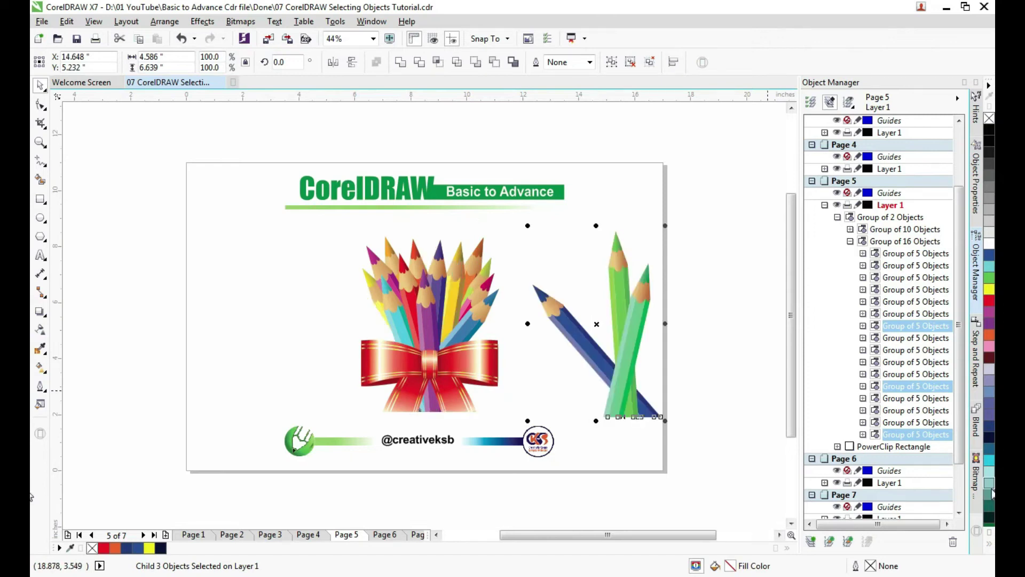
Select the red and magenta pencils together in the Object Manager and move them left of the bouquet.
click(932, 266)
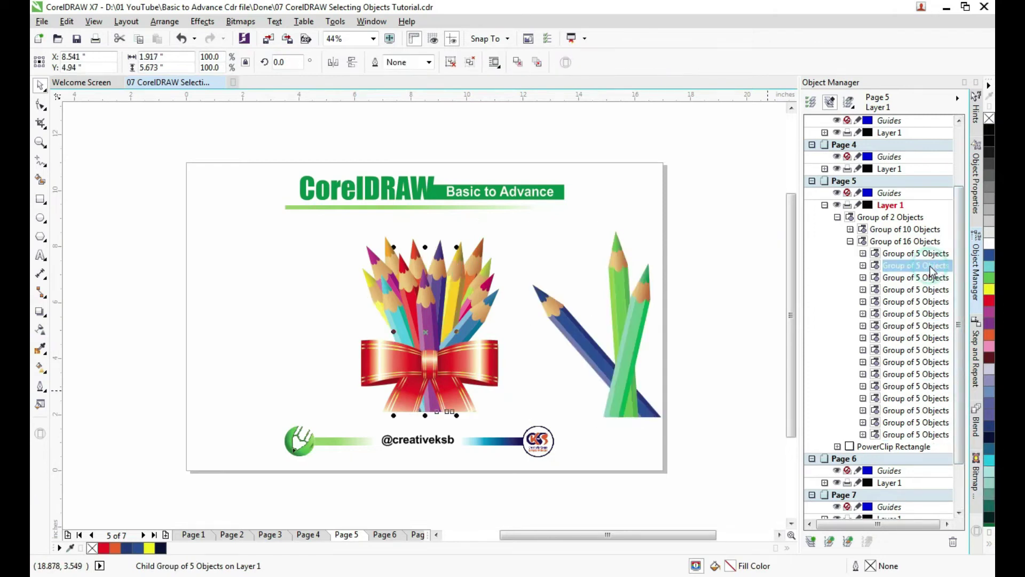
ctrl+click(919, 315)
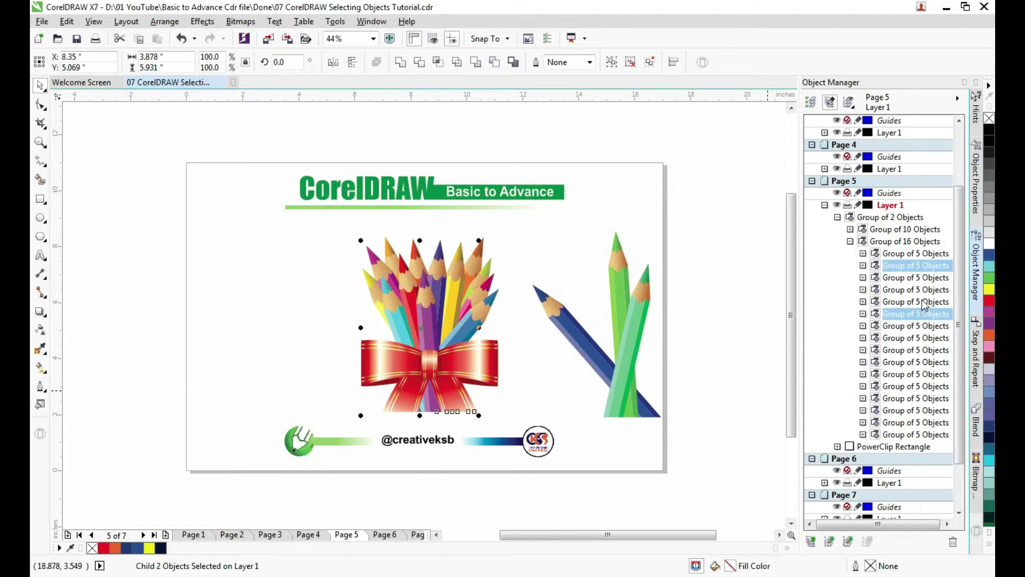
drag(422, 326, 259, 312)
Try moving a pencil by picking it directly in the bouquet and undo the move of the whole group.
click(439, 316)
drag(439, 316, 683, 299)
key(ctrl+z)
drag(470, 322, 909, 407)
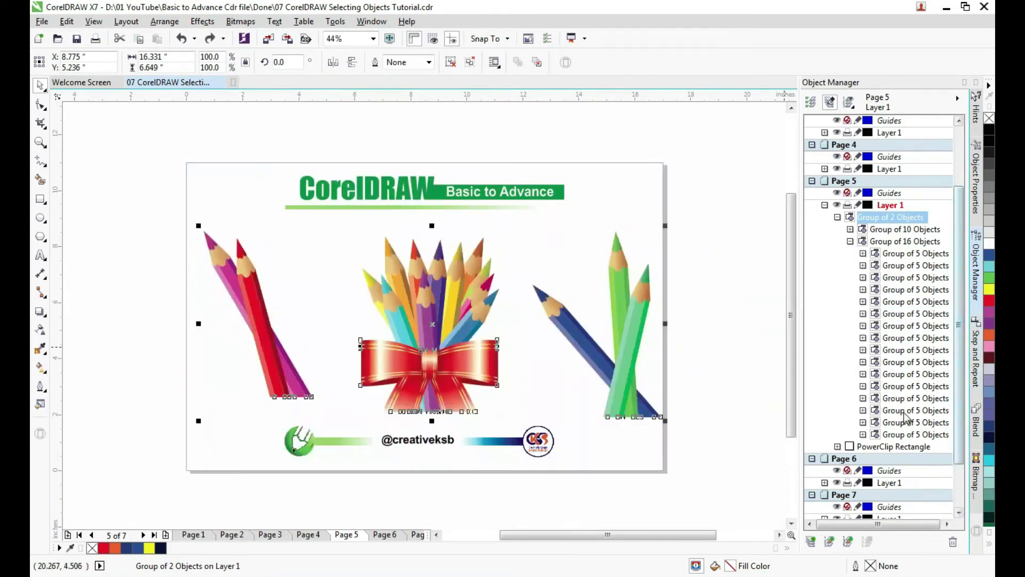
Using their Object Manager entries, move the orange pencil left of the bouquet and the light blue pencil past the page's right edge.
click(906, 411)
drag(415, 324, 320, 318)
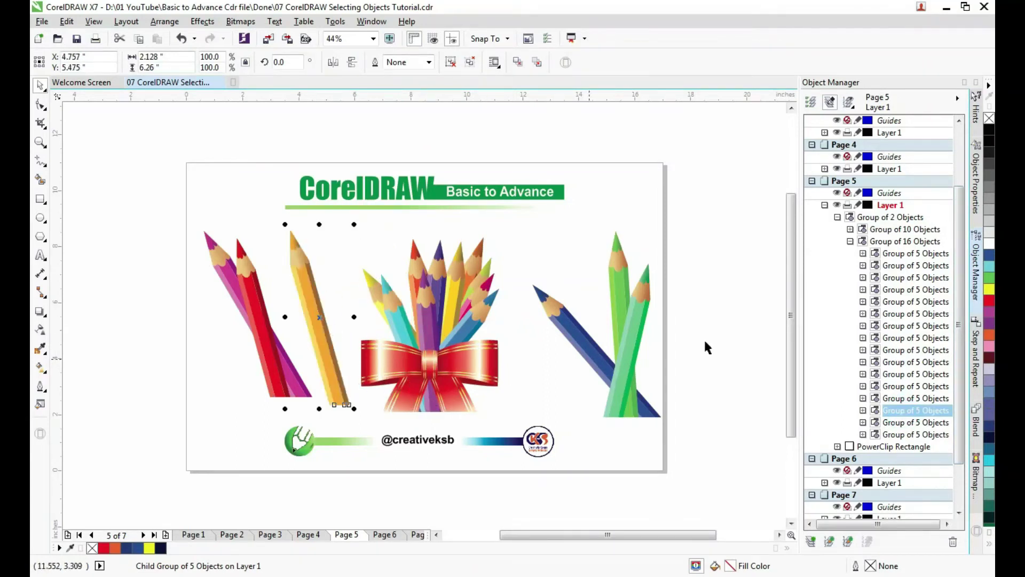
click(925, 291)
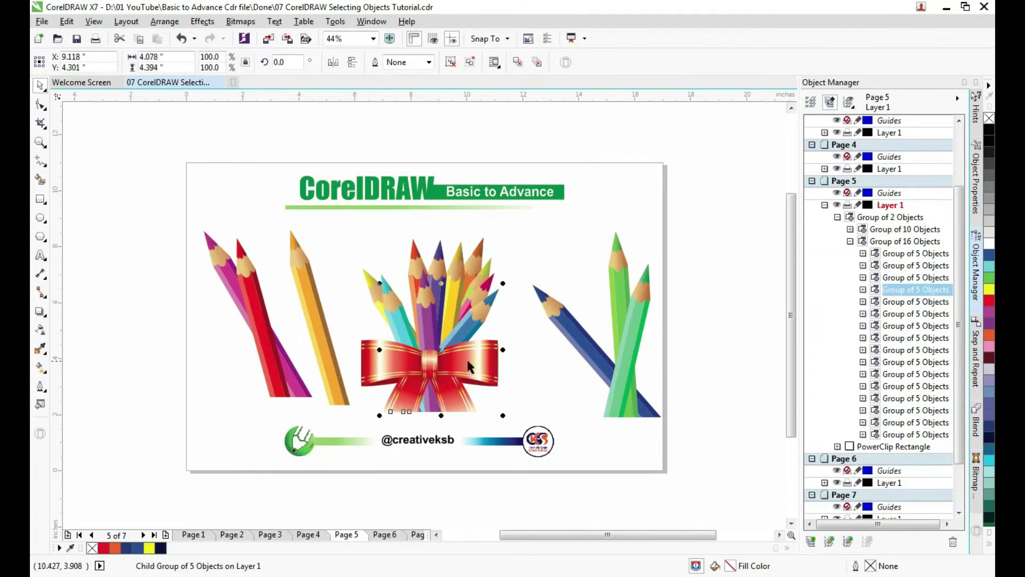
mouse_move(439, 350)
mouse_down()
mouse_move(689, 320)
mouse_move(677, 322)
mouse_up()
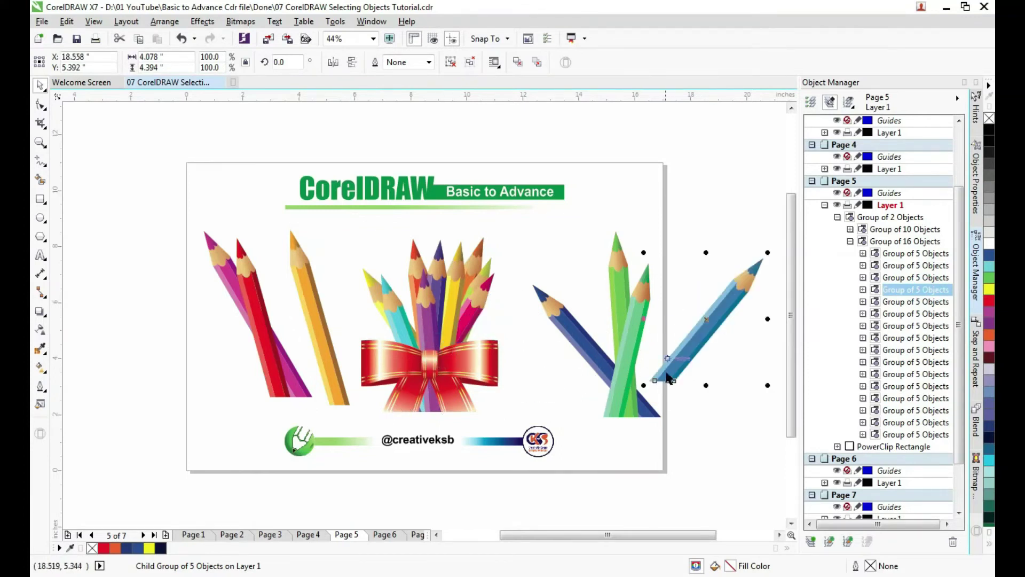
Try moving the dark blue pencil by picking it directly on the page and undo the group's move.
click(573, 326)
drag(573, 326, 382, 323)
key(ctrl+z)
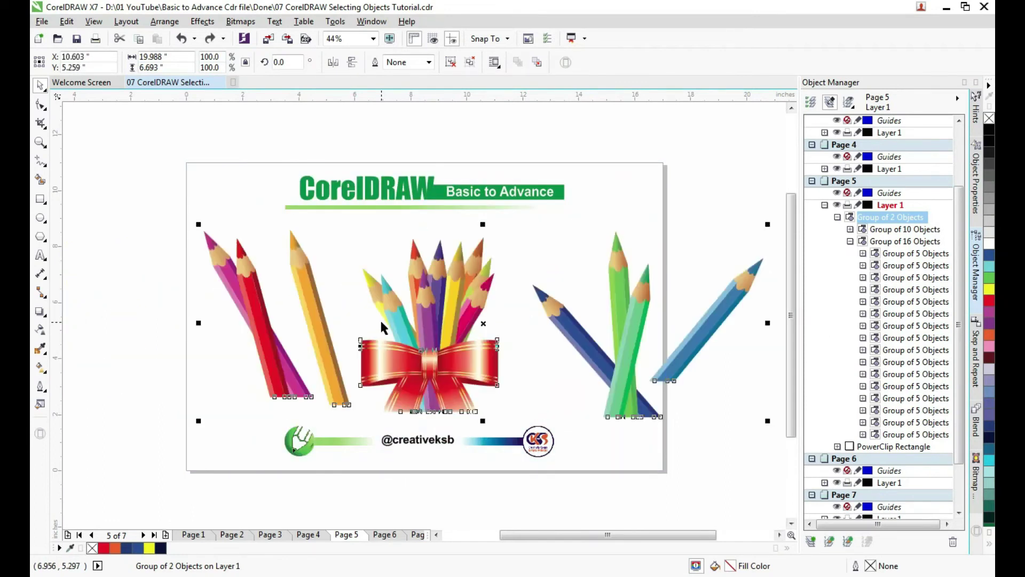
Select a continuous range of nine pencil groups in the Object Manager, try moving them up past the page's top edge, and undo.
click(909, 290)
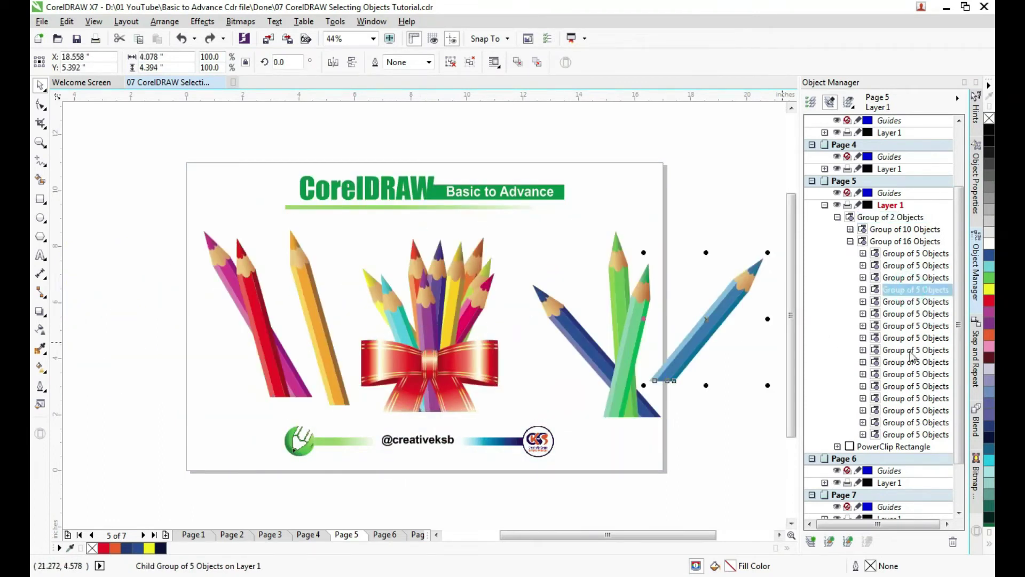
shift+click(908, 388)
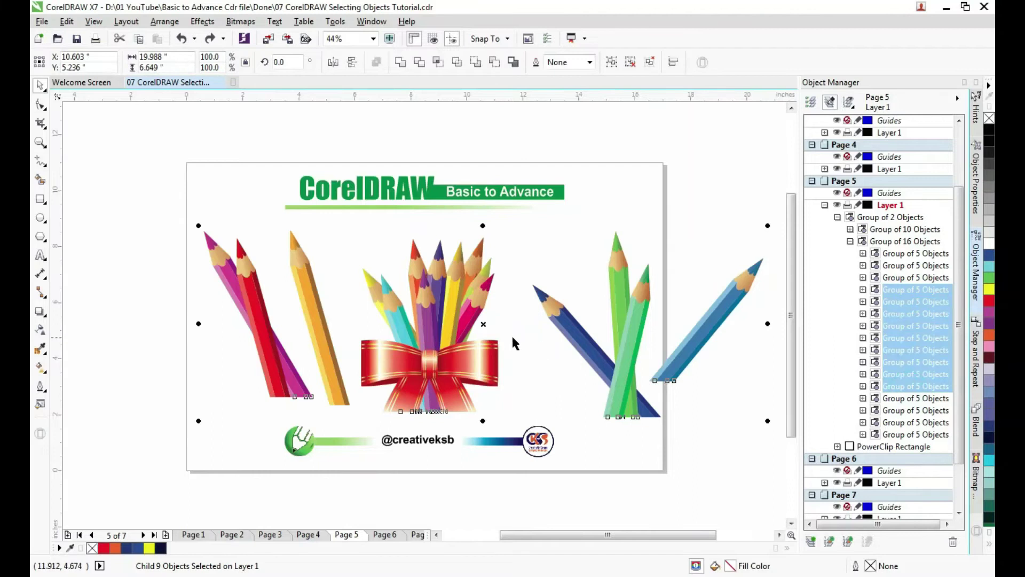
drag(483, 325, 489, 154)
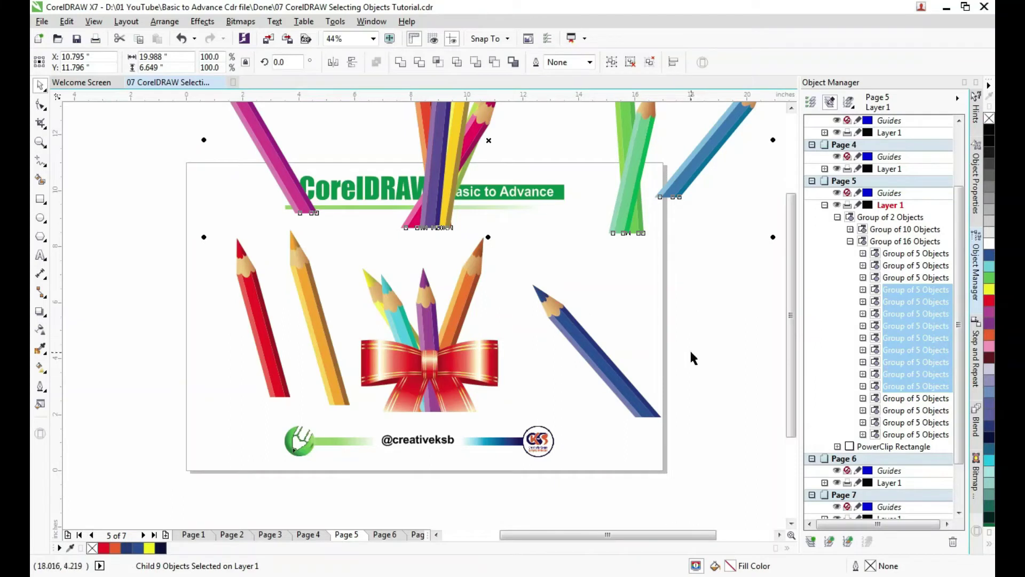
drag(599, 353, 589, 398)
key(ctrl+z)
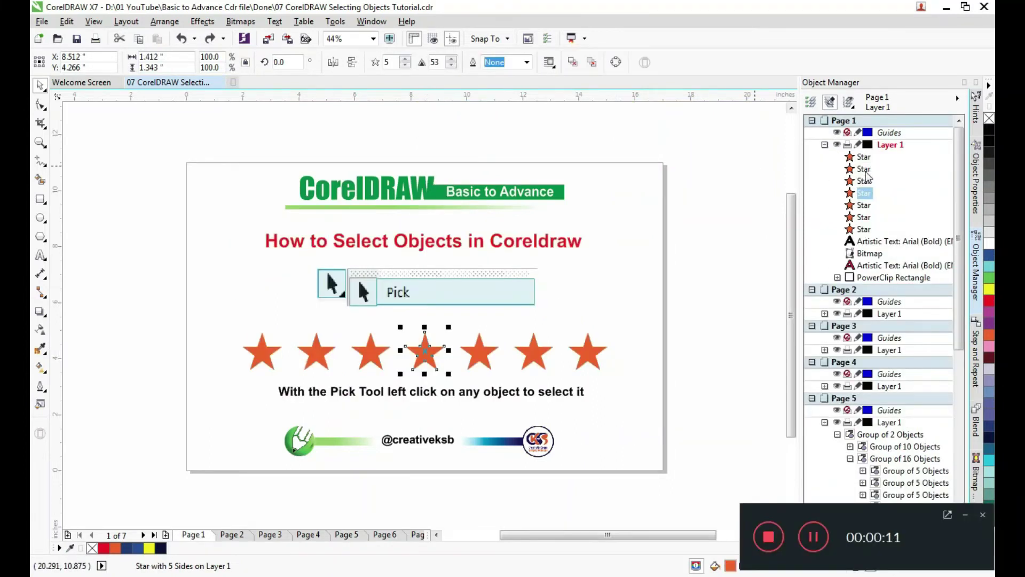
Select single stars on page 1 through the Object Manager, add two more stars to the leftmost one, and switch to page 2.
click(863, 168)
click(868, 229)
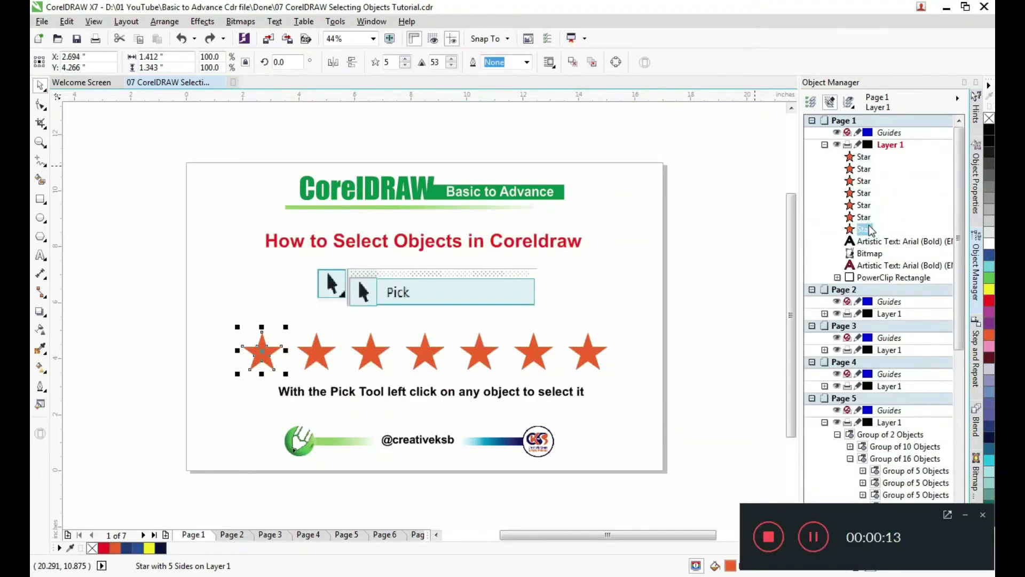
ctrl+click(865, 206)
ctrl+click(865, 181)
click(235, 535)
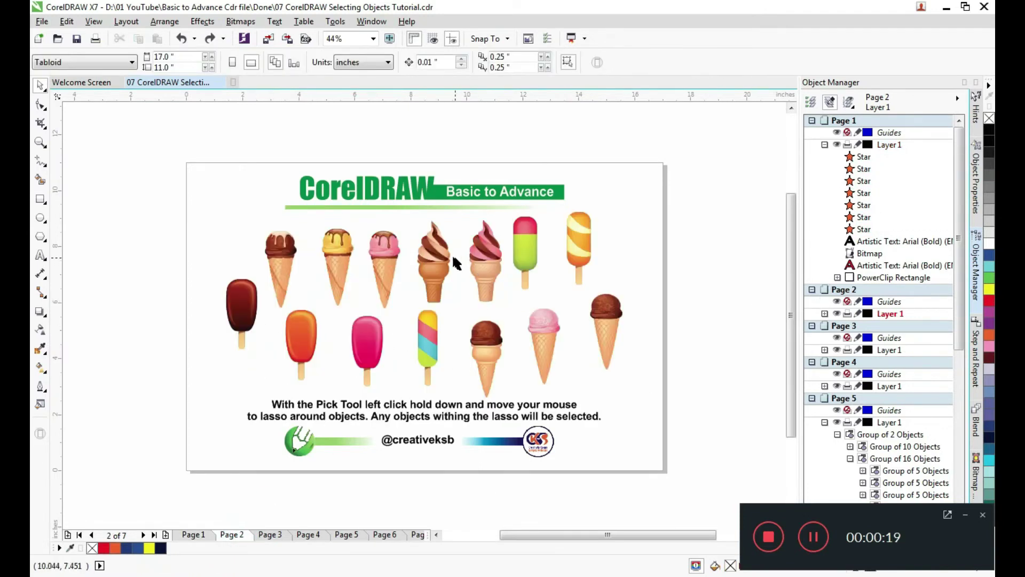
Select the pink swirl cone, the chocolate-topped cone and the orange popsicle through the Object Manager, try moving them right, and undo the move.
click(454, 262)
scroll(885, 351, down, 4)
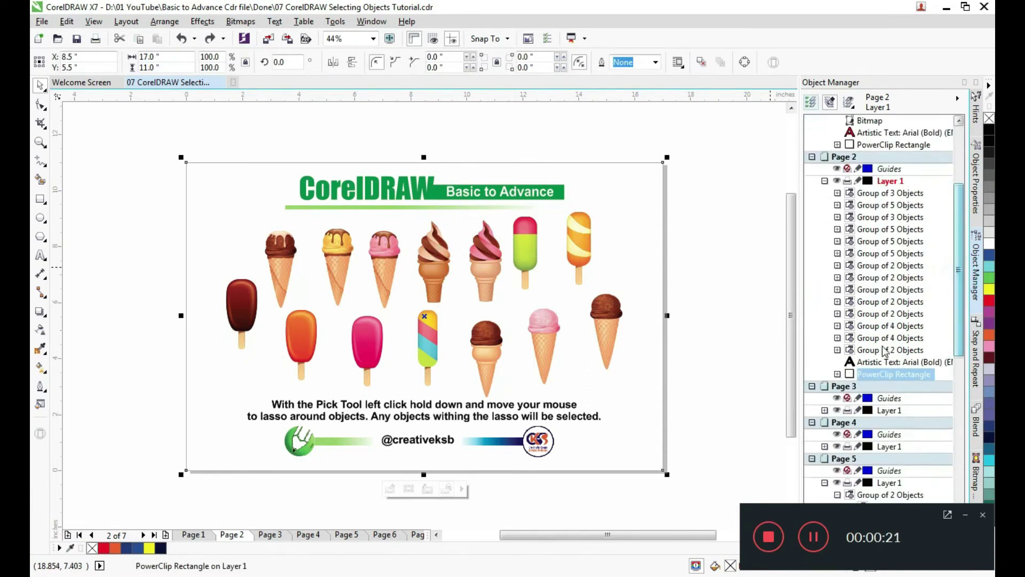
click(876, 315)
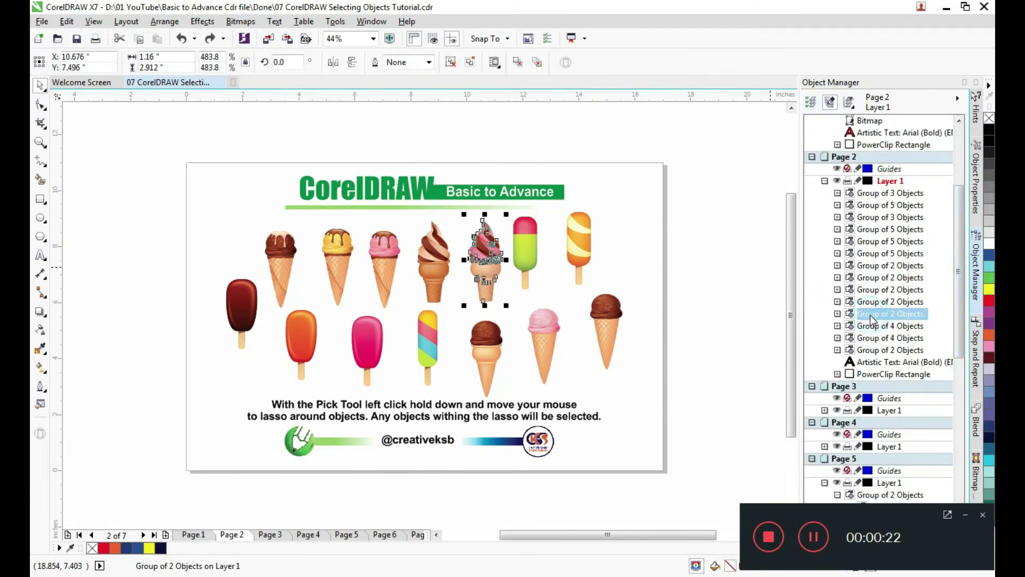
ctrl+click(901, 254)
ctrl+click(887, 338)
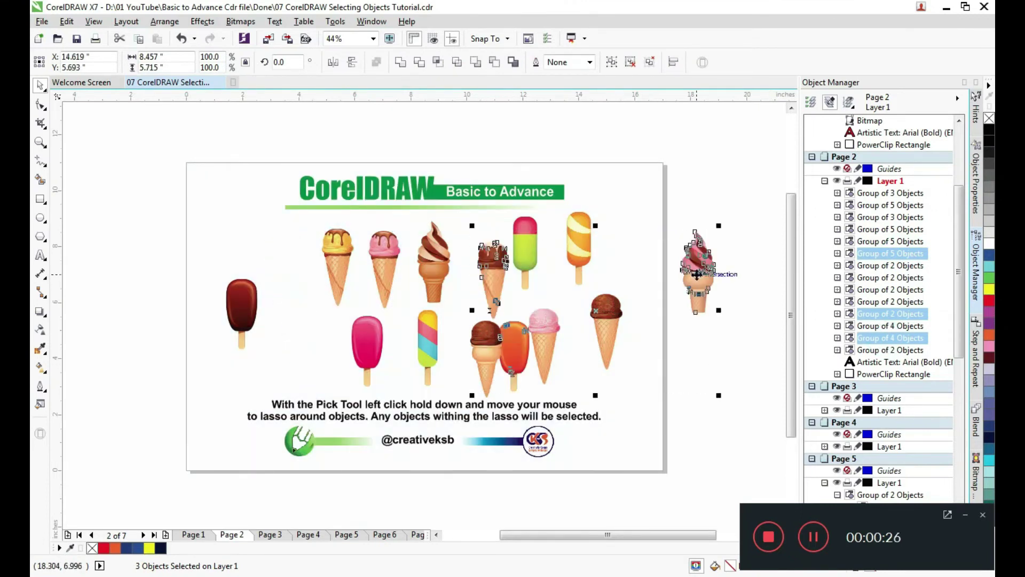
click(708, 306)
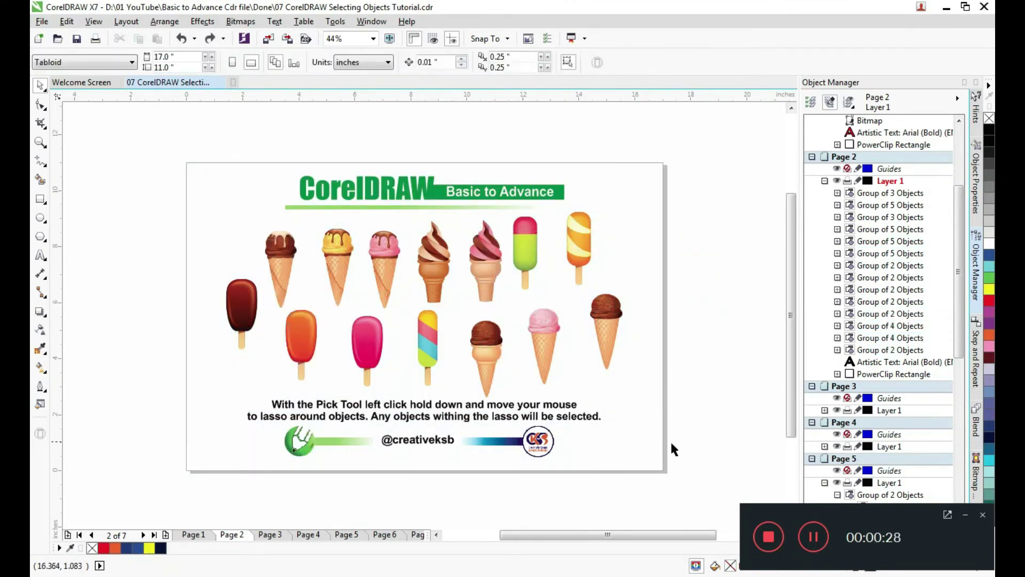
Switch to page 4, select the dark blue, orange and red ellipses together, try moving them right, and cancel the move.
click(886, 447)
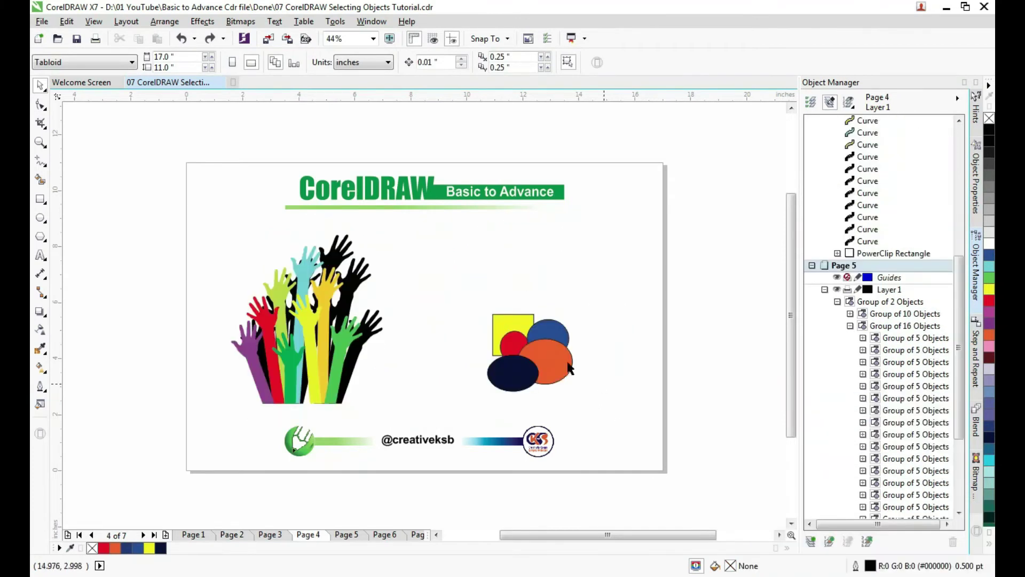
click(512, 373)
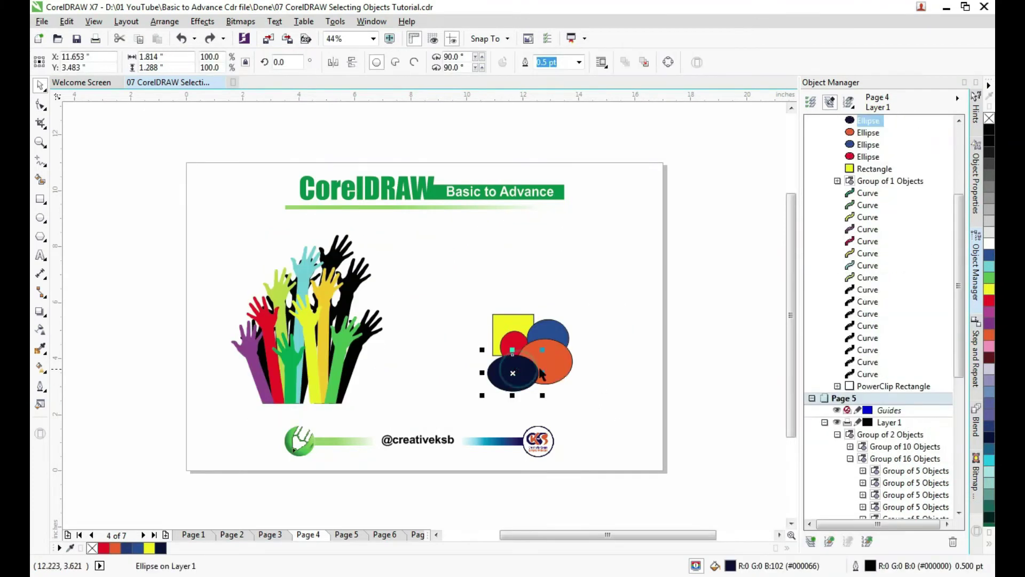
shift+click(873, 135)
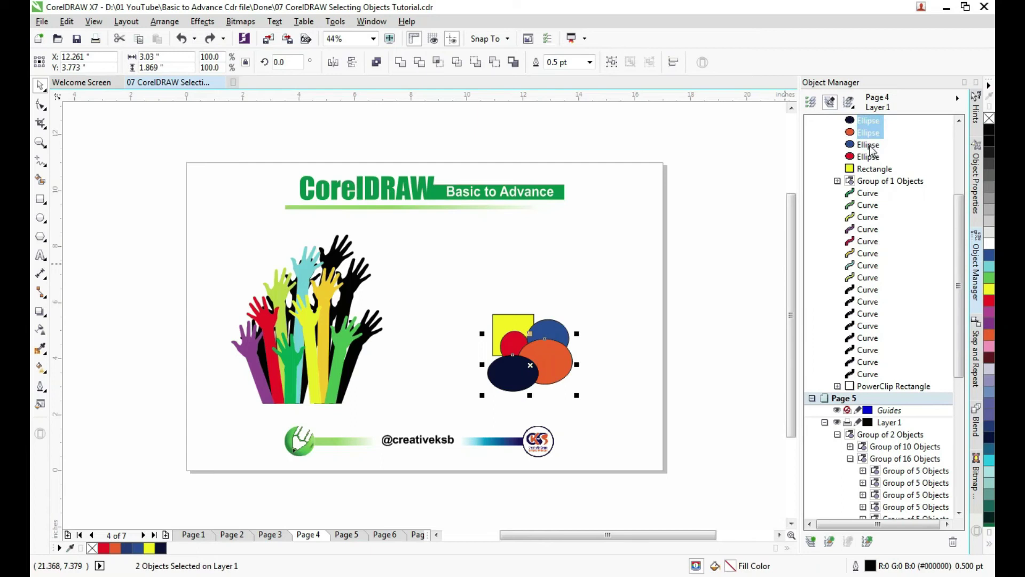
ctrl+click(869, 157)
drag(530, 361, 711, 325)
key(Escape)
Select all five overlapping shapes on page 4 and group them, then collapse and reopen the Object Manager.
drag(746, 260, 430, 405)
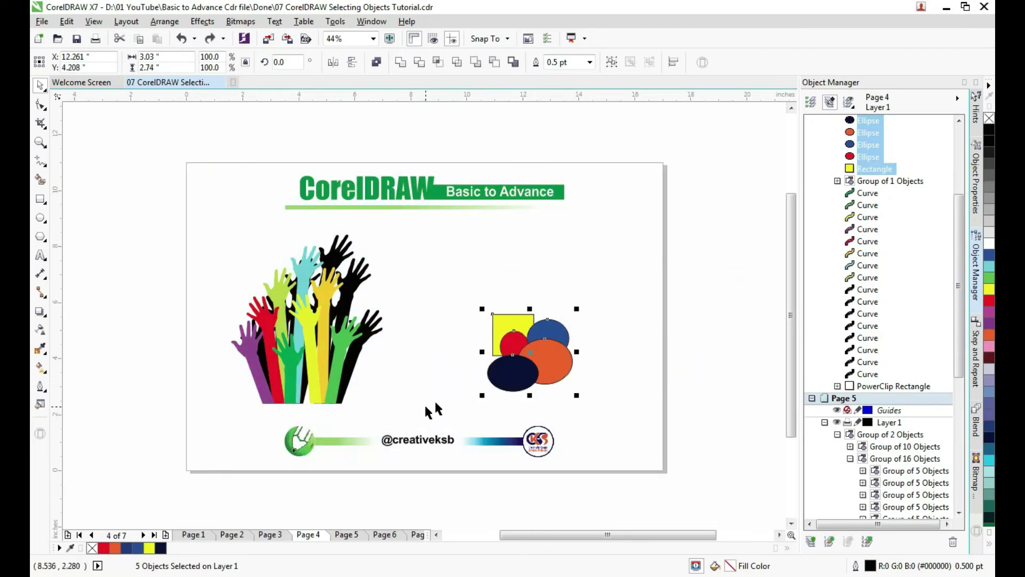
click(612, 63)
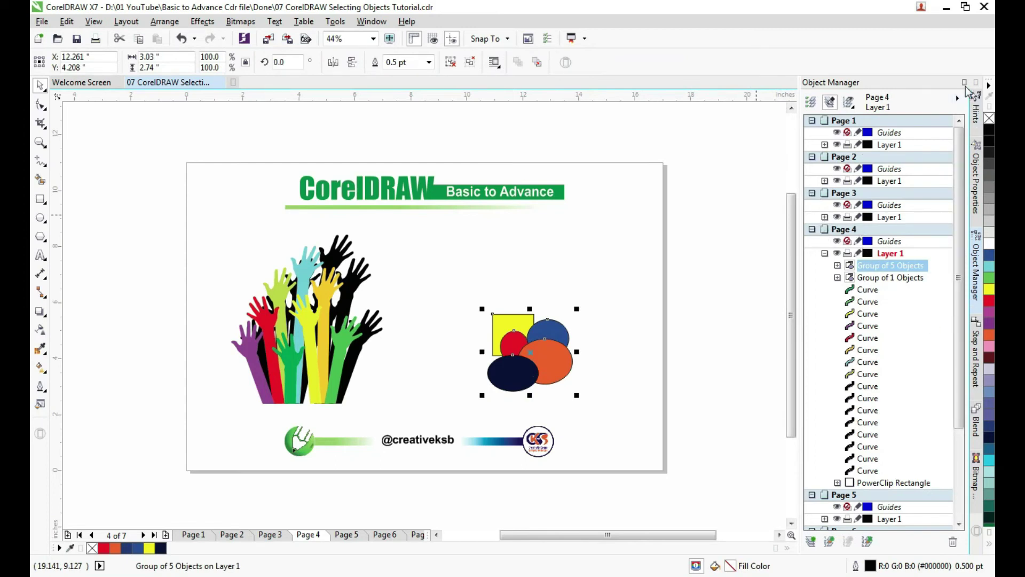
click(964, 82)
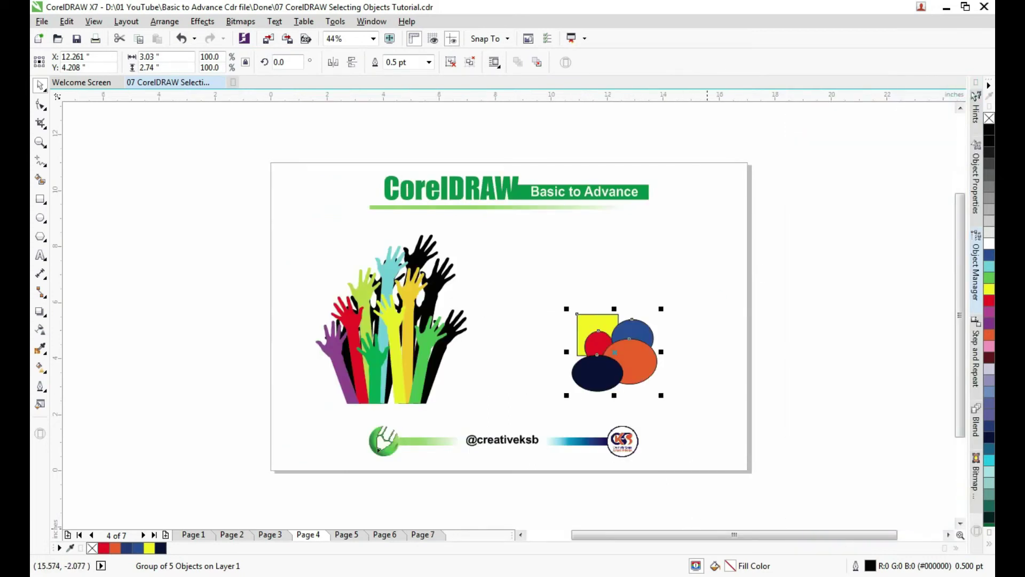
click(978, 291)
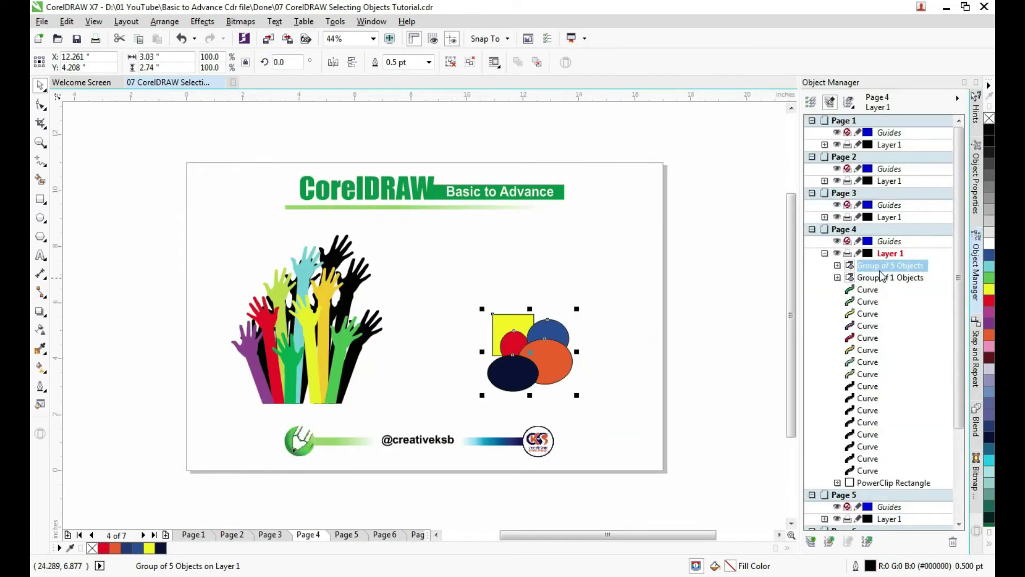
Move the group of five shapes up about 1.3 inches and enlarge it to about 120 percent.
drag(560, 355, 555, 318)
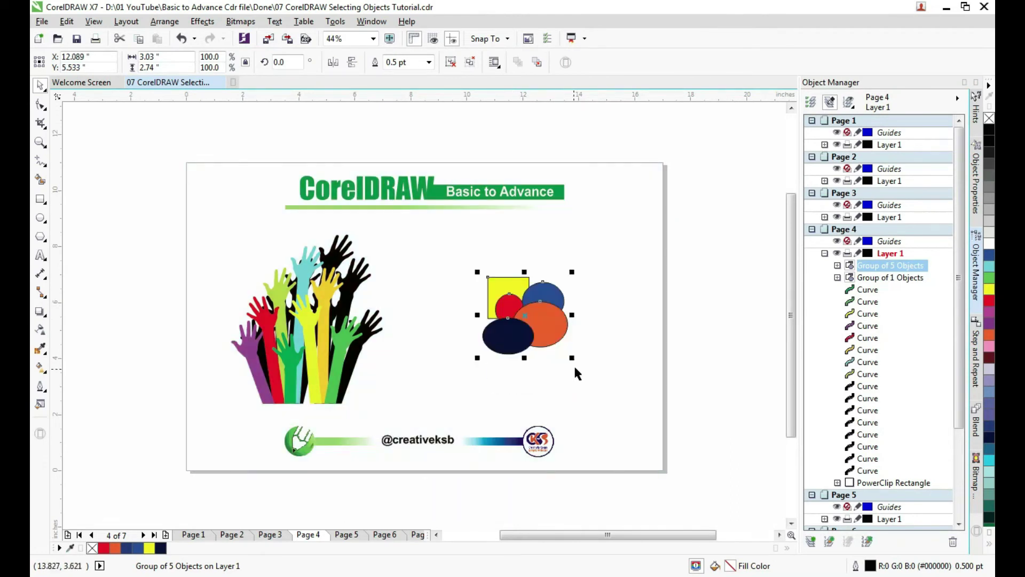
drag(572, 357, 589, 373)
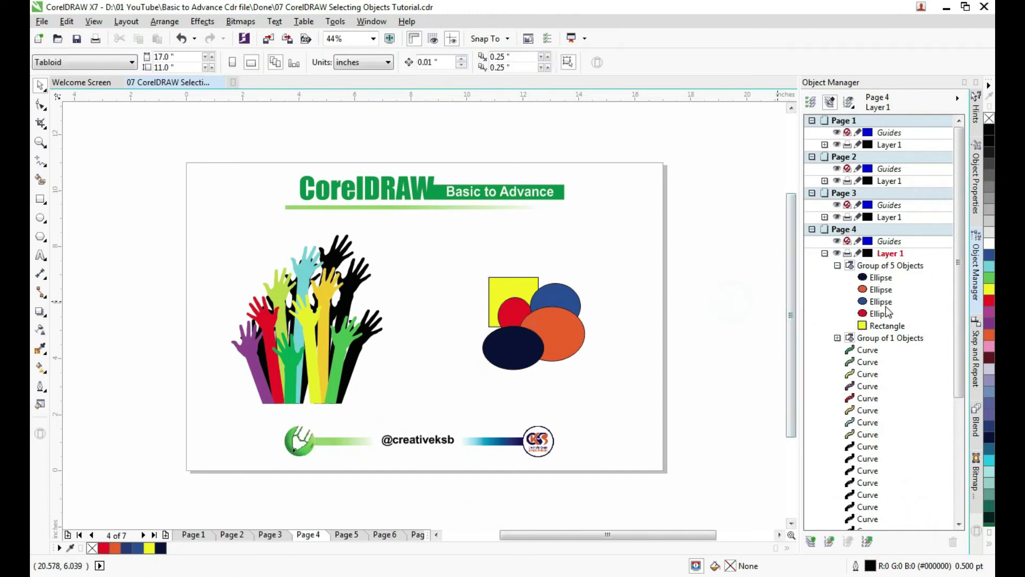
Using their Object Manager entries within the group, move the blue ellipse to the right and the yellow rectangle up and left.
click(880, 303)
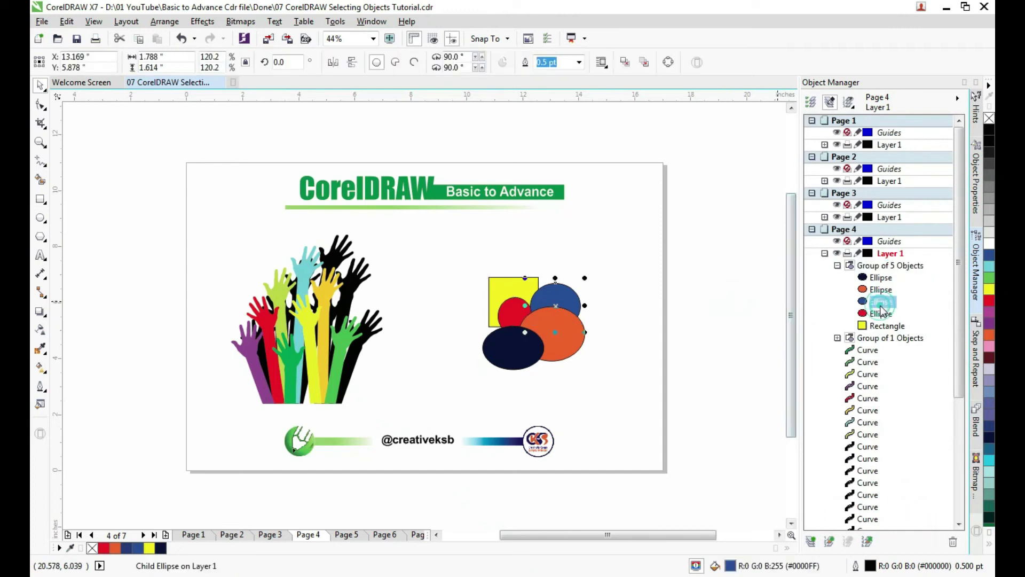
click(568, 312)
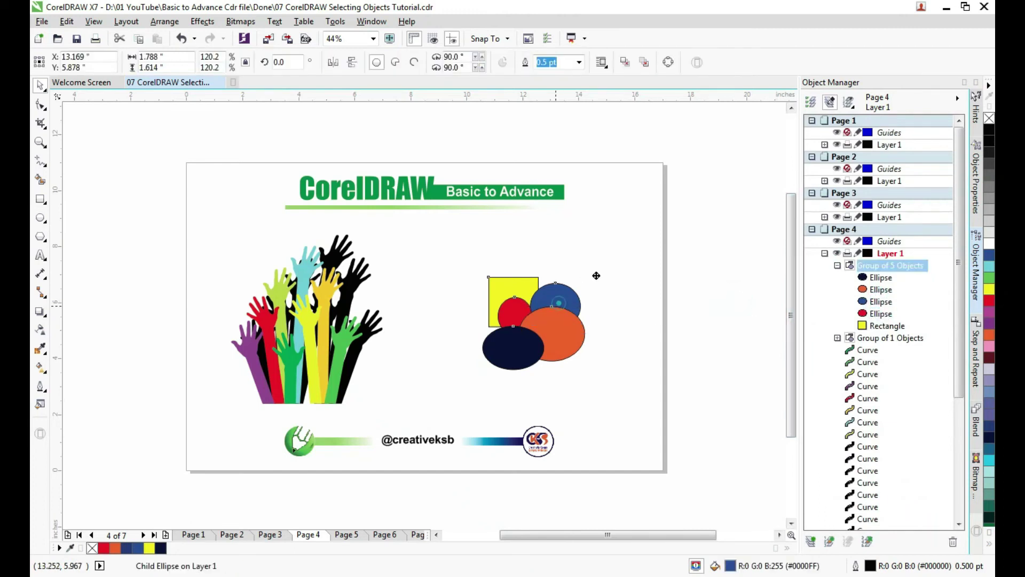
click(880, 302)
drag(558, 304, 627, 289)
click(884, 327)
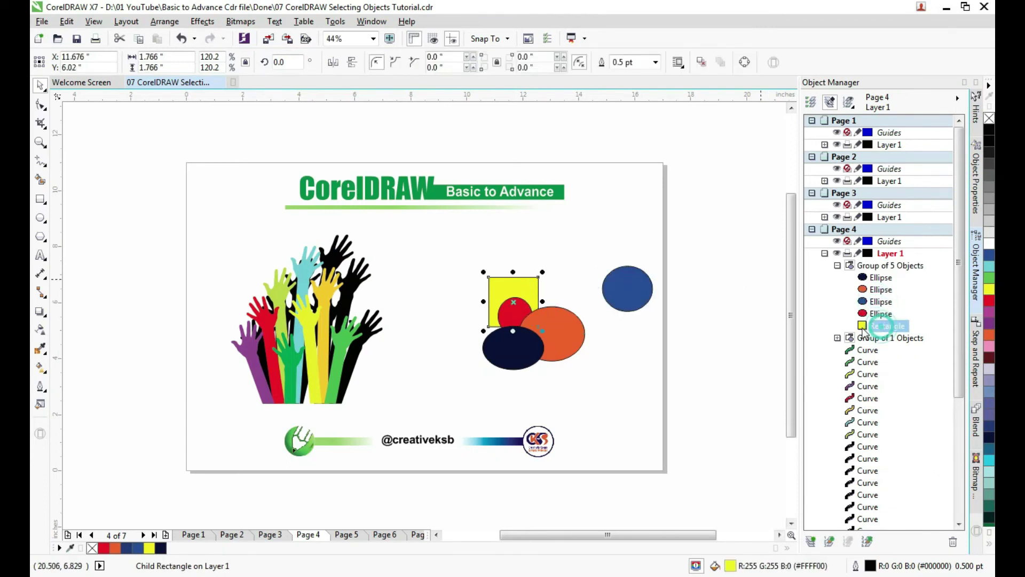
drag(513, 301, 444, 261)
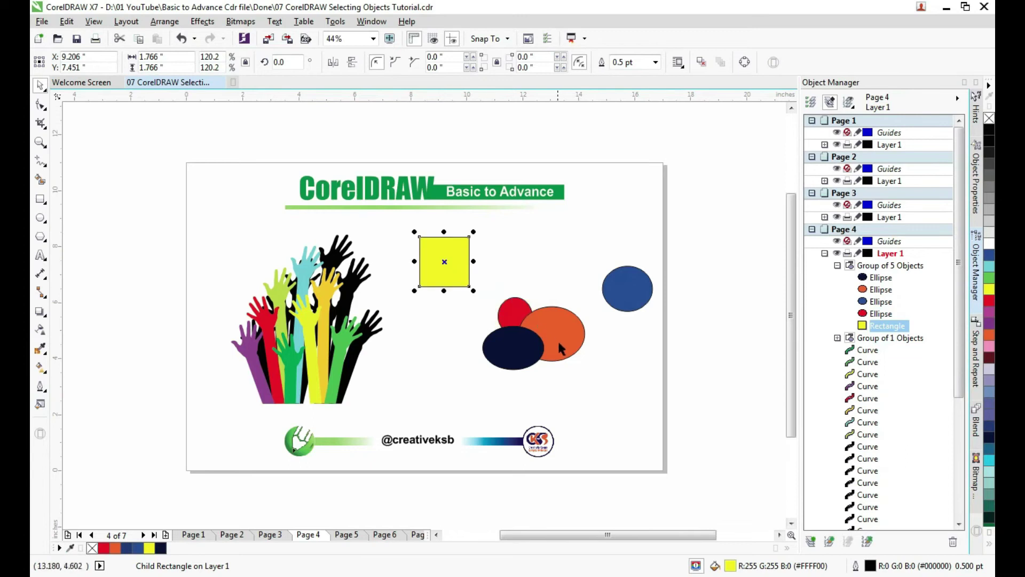
Select the dark blue and red ellipses inside the group together, move them left, enlarge them slightly, and shift them back right.
click(881, 277)
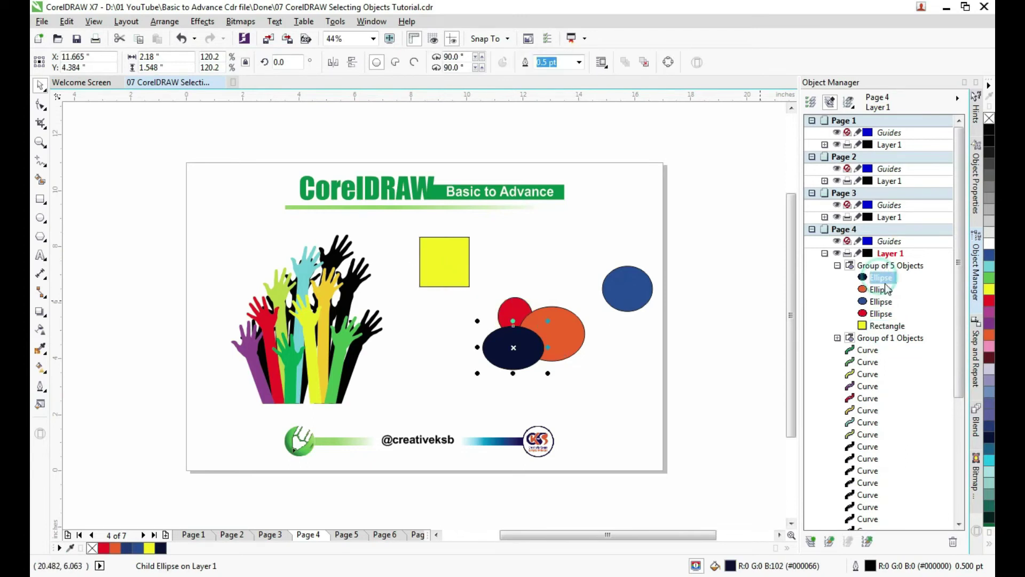
ctrl+click(881, 314)
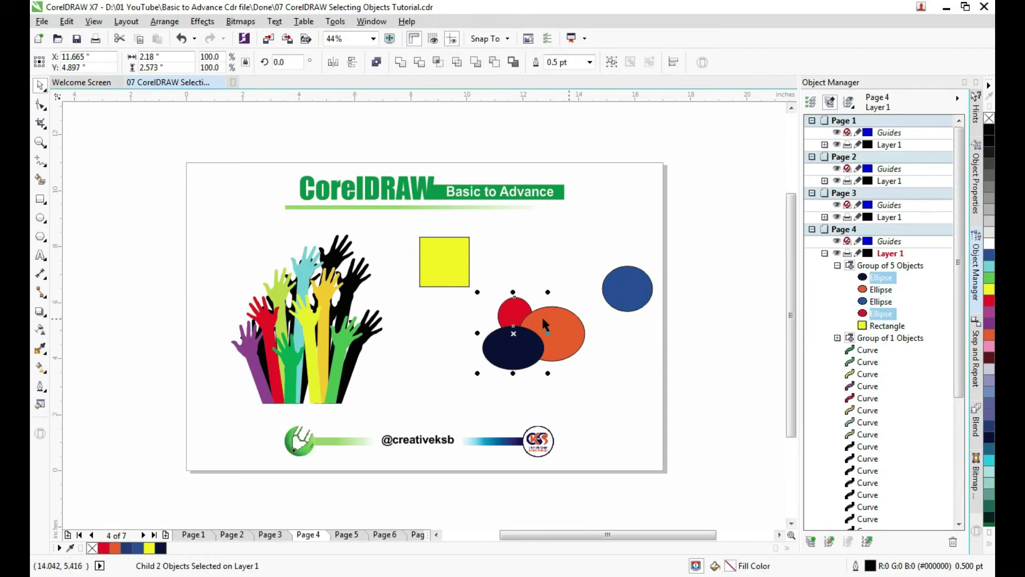
drag(510, 332, 485, 332)
drag(525, 375, 535, 387)
drag(490, 335, 527, 330)
click(707, 324)
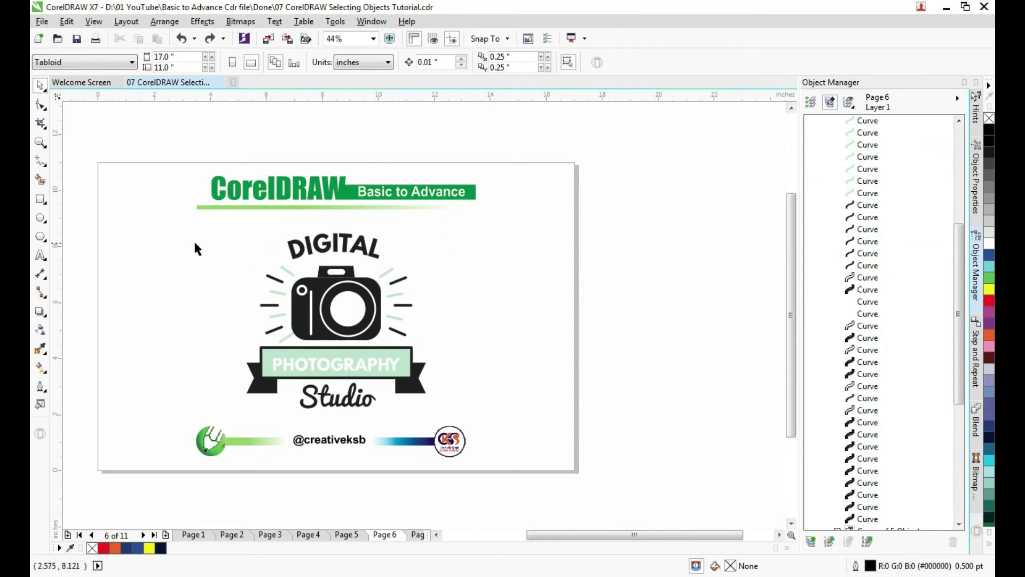
Select the logo artwork above the banner on page 6, exclude the camera parts, try moving the selection right, and undo the move.
drag(510, 312, 210, 341)
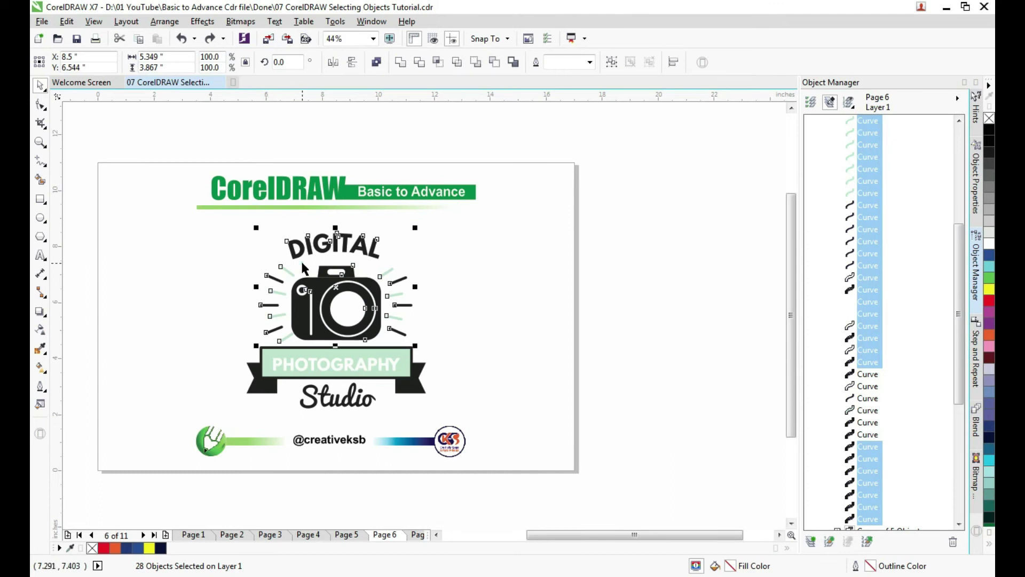
drag(303, 267, 382, 349)
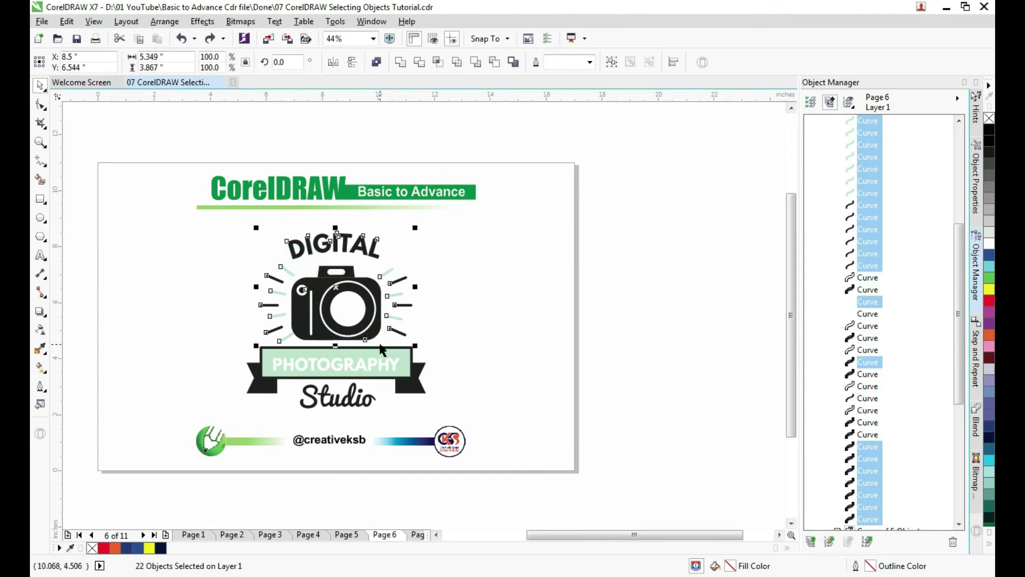
drag(336, 279, 520, 284)
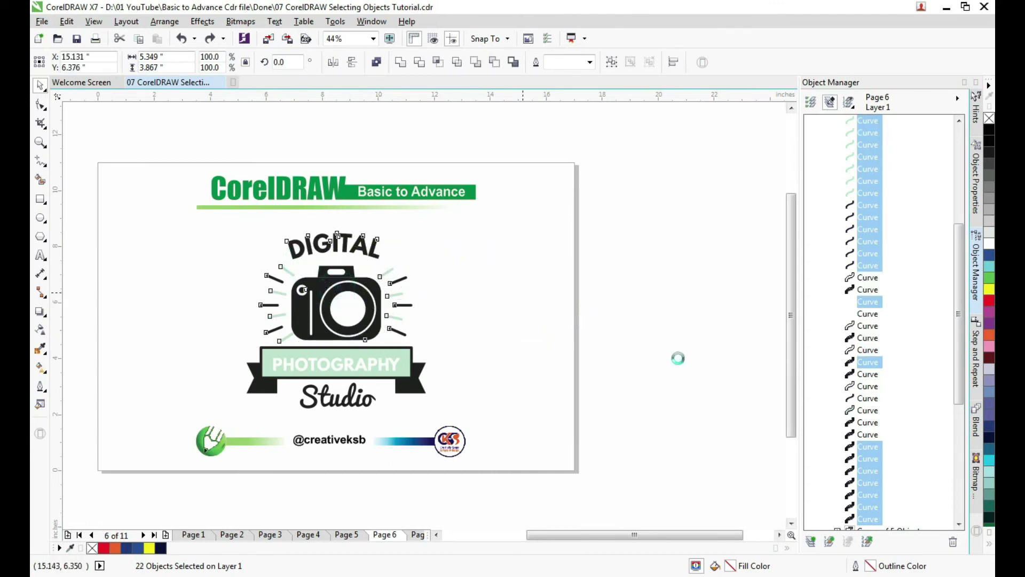
key(ctrl+z)
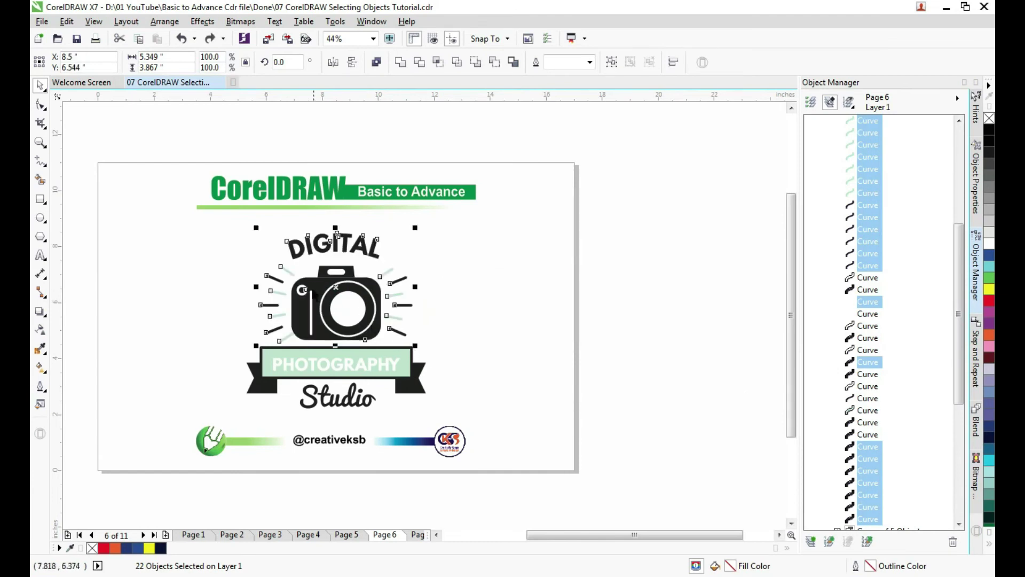
Remove the two remaining camera parts from the selection one at a time, testing each time by moving the selection right and undoing.
shift+click(313, 278)
drag(335, 287, 523, 287)
key(ctrl+z)
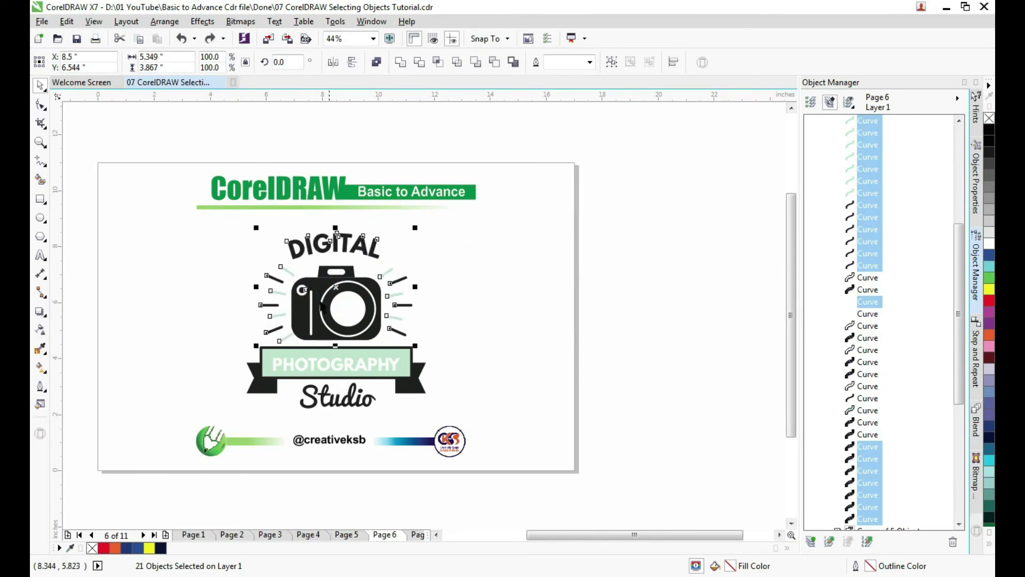
shift+click(301, 288)
drag(336, 287, 532, 295)
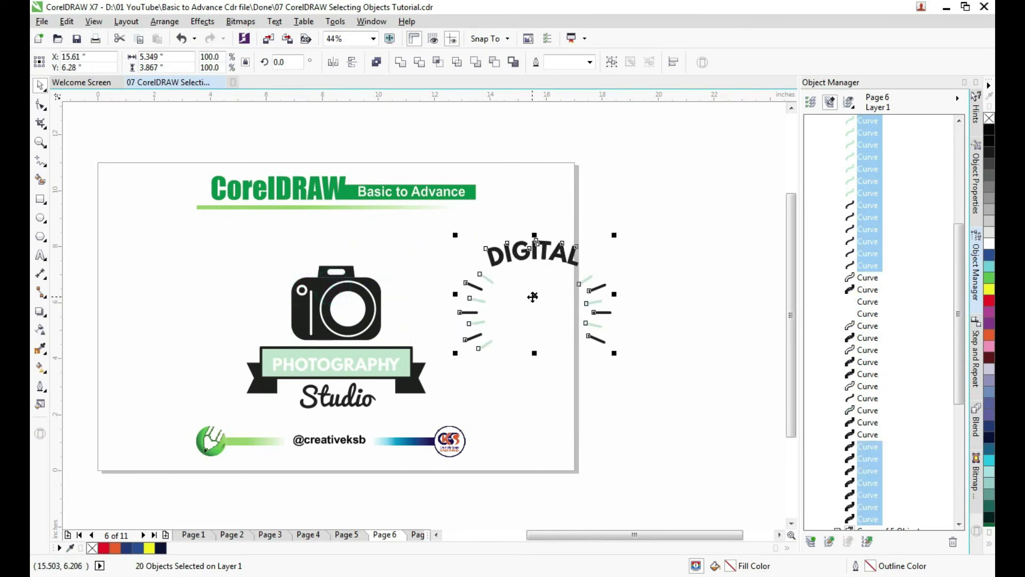
key(ctrl+z)
Remove the letters of DIGITAL from the selection, try moving only the rays right, undo the move, and deselect everything.
shift+click(325, 250)
drag(336, 285, 476, 308)
shift+click(310, 247)
shift+click(294, 243)
shift+click(347, 240)
shift+click(371, 246)
shift+click(367, 244)
shift+click(335, 241)
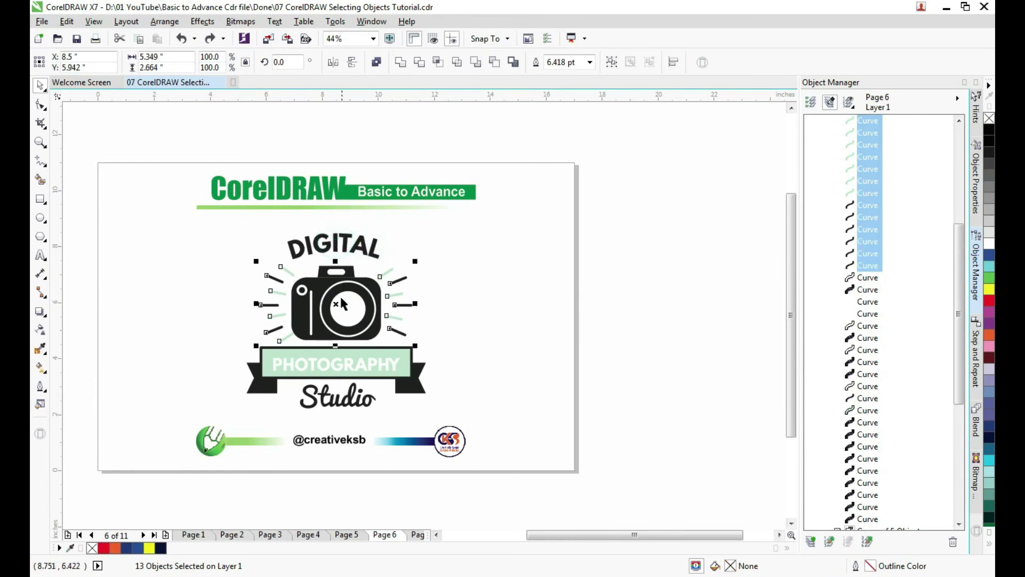
drag(336, 304, 545, 302)
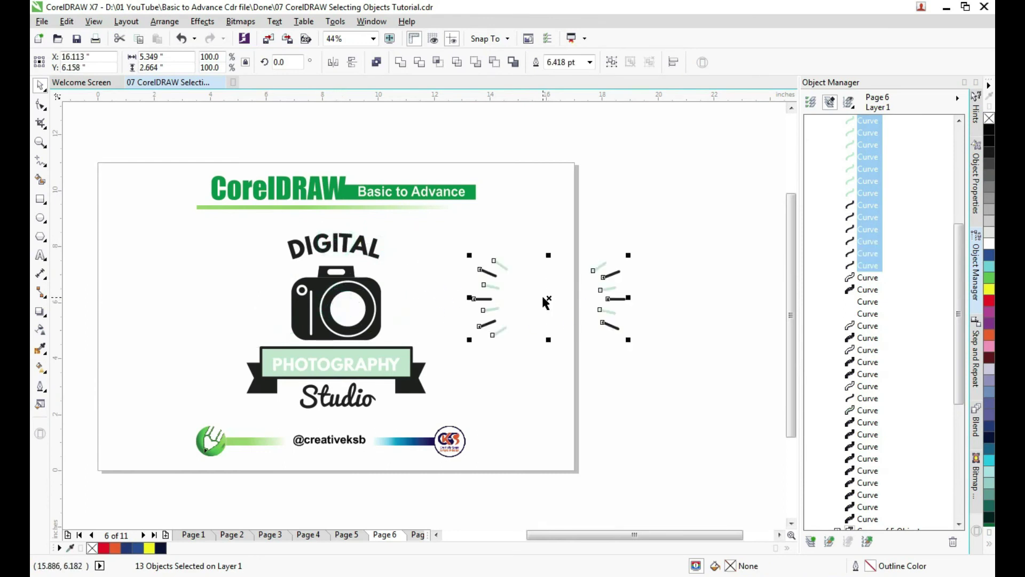
key(ctrl+z)
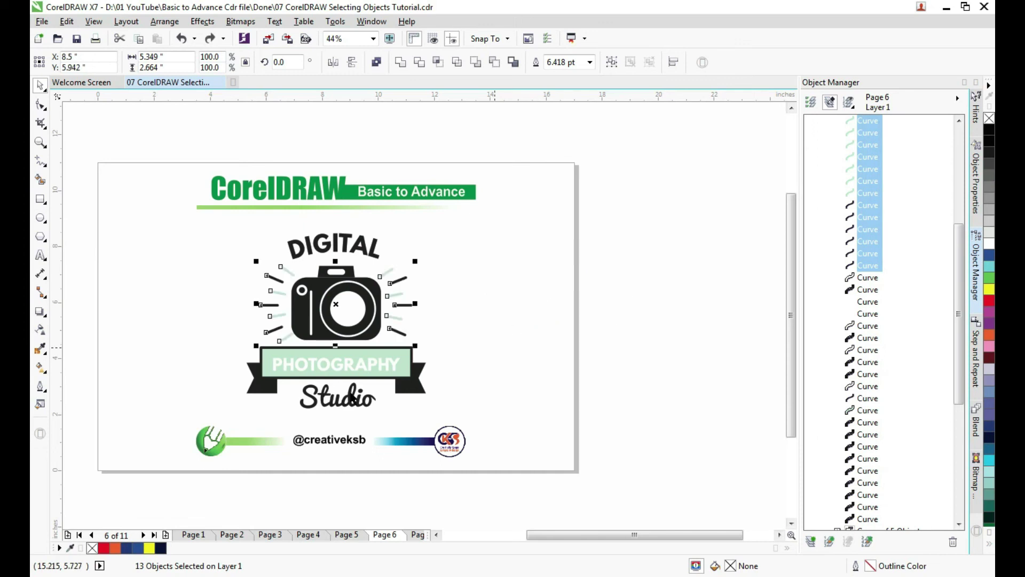
click(605, 276)
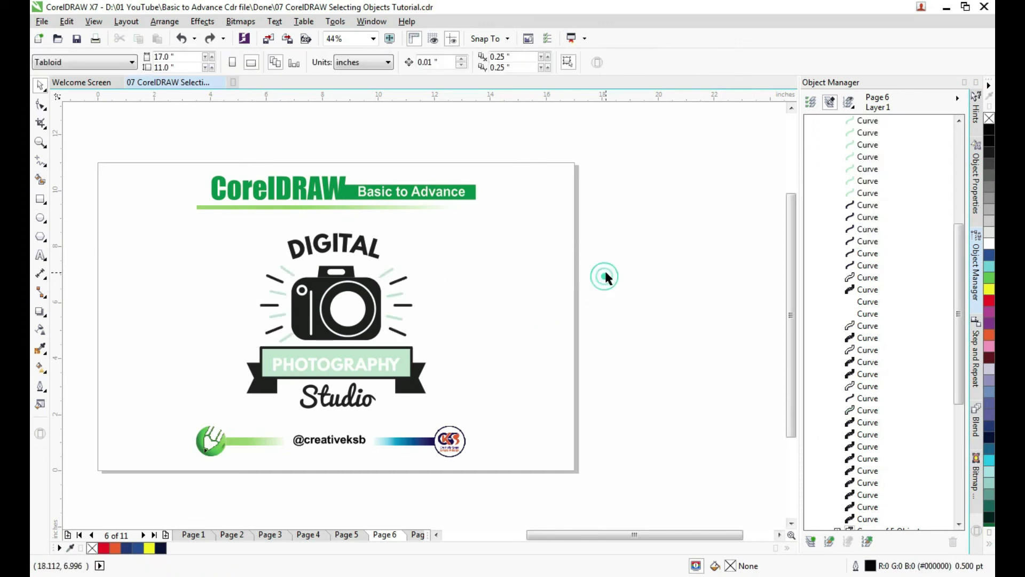
Select the rays left of the camera, add the ones on its right, try moving them all right, then undo and deselect.
drag(493, 239, 391, 340)
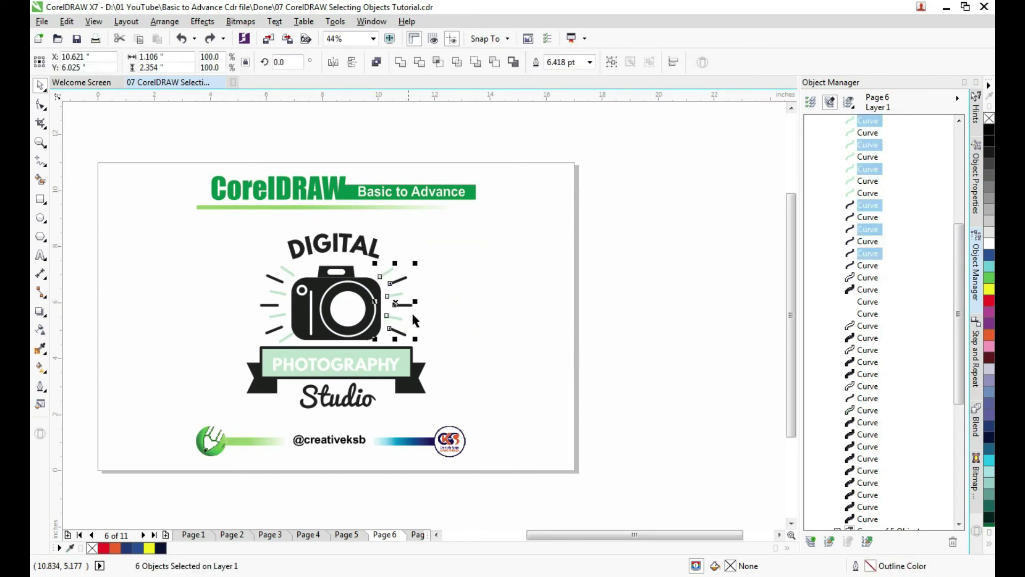
drag(203, 251, 286, 347)
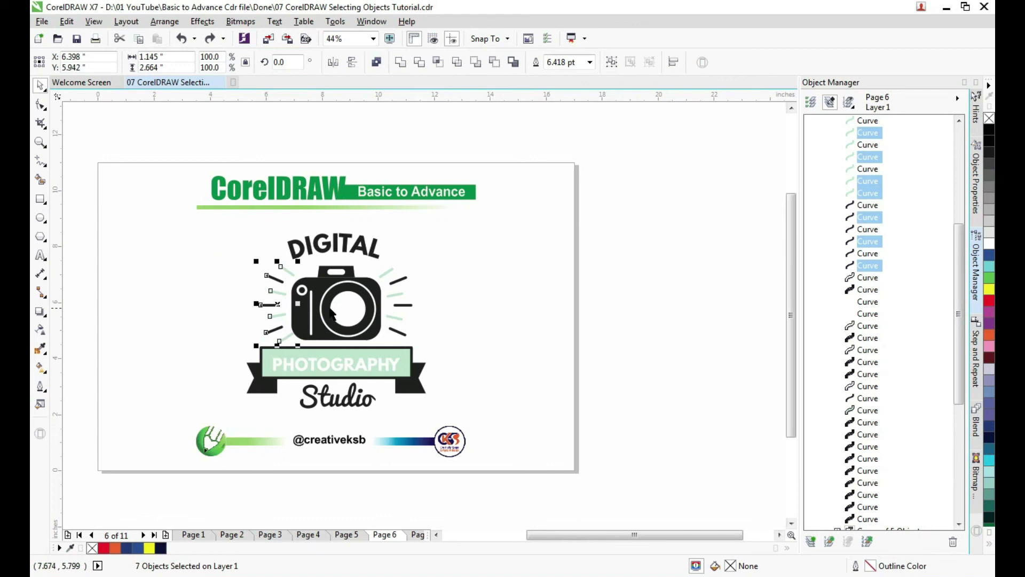
shift+drag(480, 247, 388, 342)
drag(336, 305, 614, 329)
key(ctrl+z)
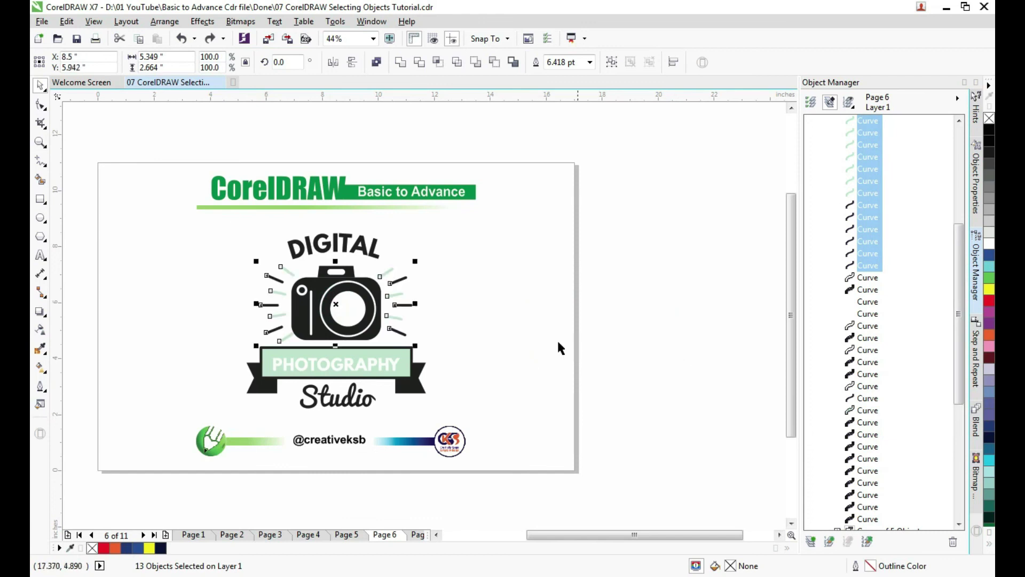
click(489, 341)
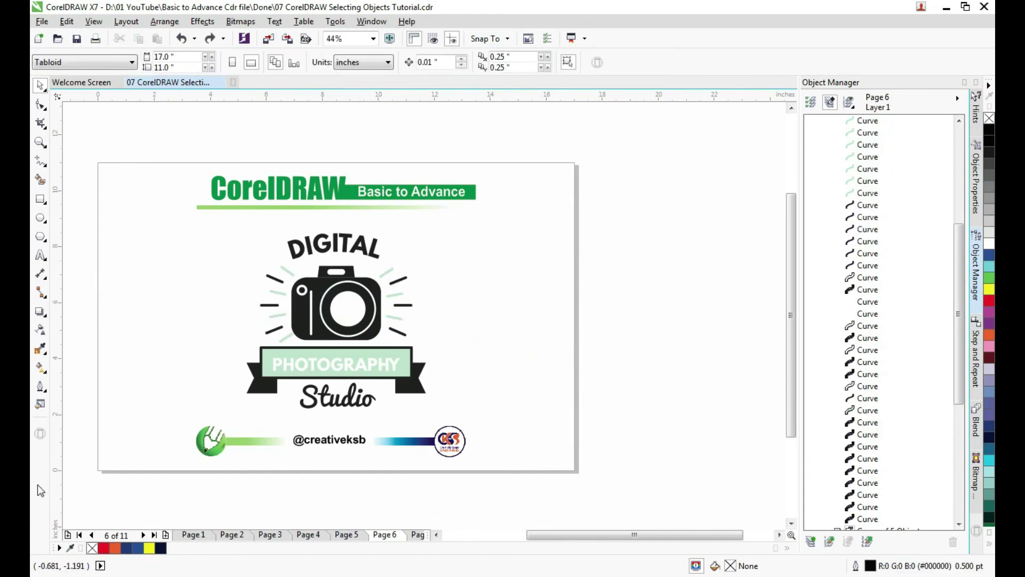
Add a new page after page 6 and draw nine tall freehand curves side by side across its upper half.
click(165, 536)
click(40, 160)
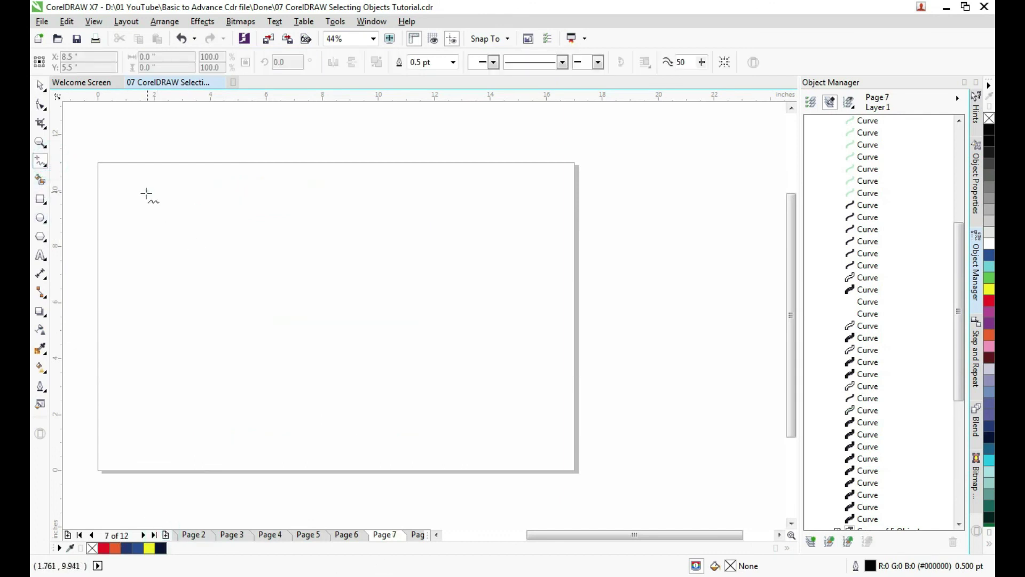
drag(146, 193, 153, 294)
drag(183, 196, 205, 291)
drag(230, 209, 249, 292)
drag(274, 205, 295, 288)
drag(316, 203, 335, 306)
drag(353, 218, 364, 311)
drag(404, 216, 427, 349)
drag(443, 229, 464, 335)
drag(513, 201, 512, 326)
Draw six shorter freehand curves spread across the lower half of page 7.
drag(151, 339, 221, 398)
drag(268, 346, 304, 387)
mouse_move(342, 341)
mouse_down()
mouse_move(372, 383)
mouse_move(424, 418)
mouse_up()
drag(483, 383, 508, 409)
drag(529, 404, 539, 419)
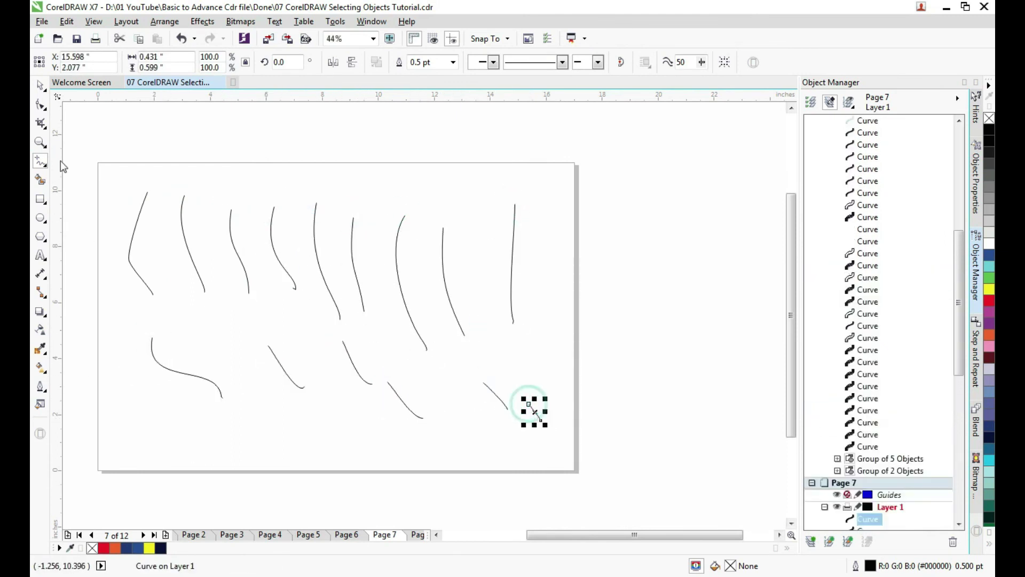
Select the nine tall curves with the Pick tool by fully enclosing them in a marquee, and deselect them.
click(41, 104)
click(40, 85)
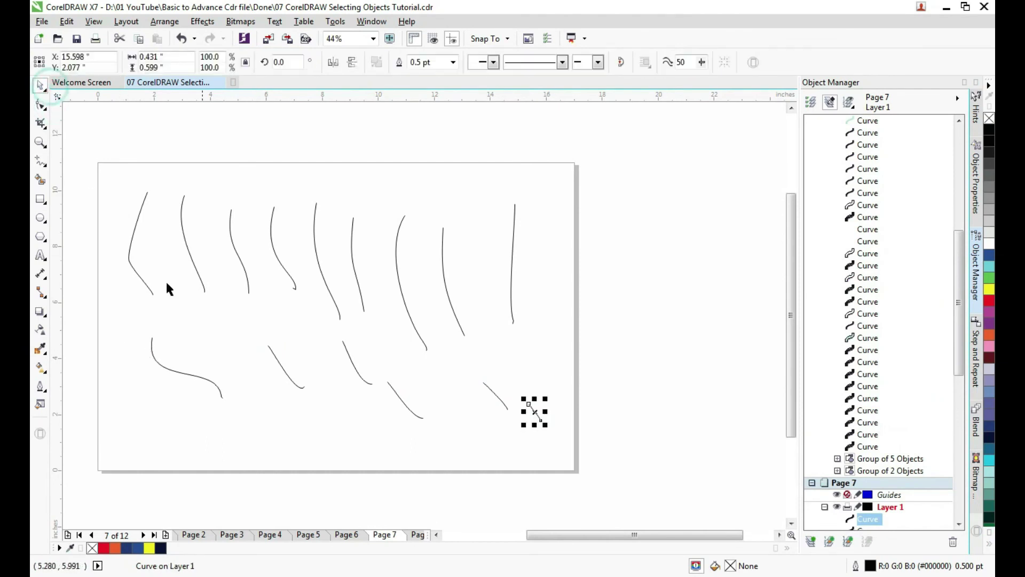
drag(92, 156, 597, 357)
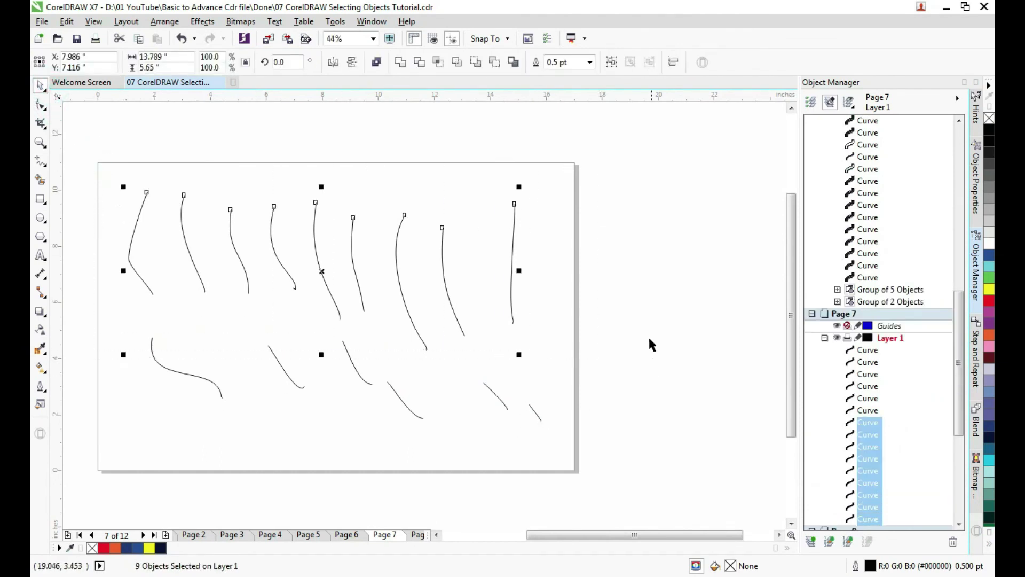
click(649, 339)
Select curves with marquees that only touch them, try moving all of them up and to the right, and undo the move.
drag(95, 247, 526, 320)
drag(151, 384, 595, 439)
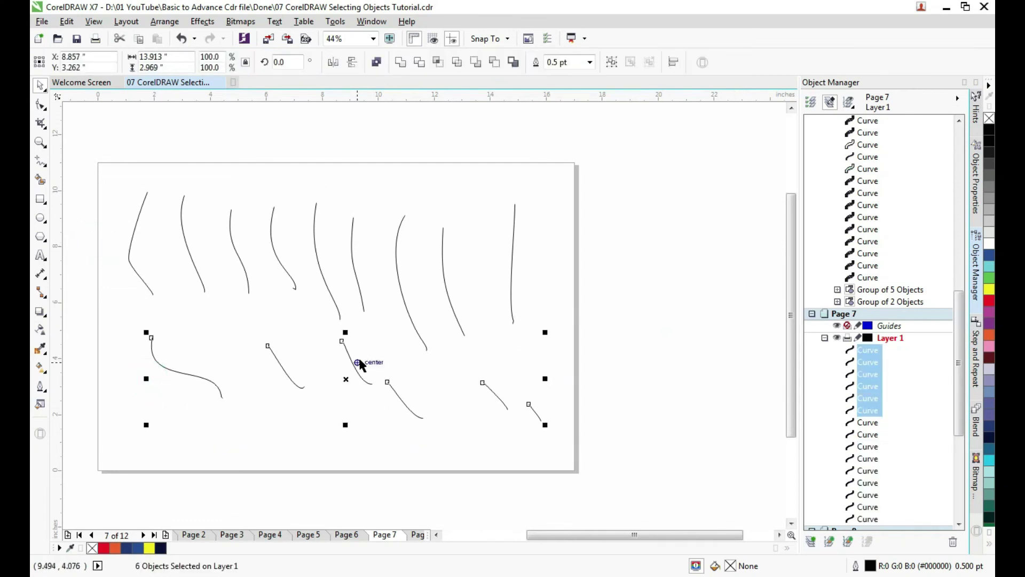
drag(90, 229, 611, 286)
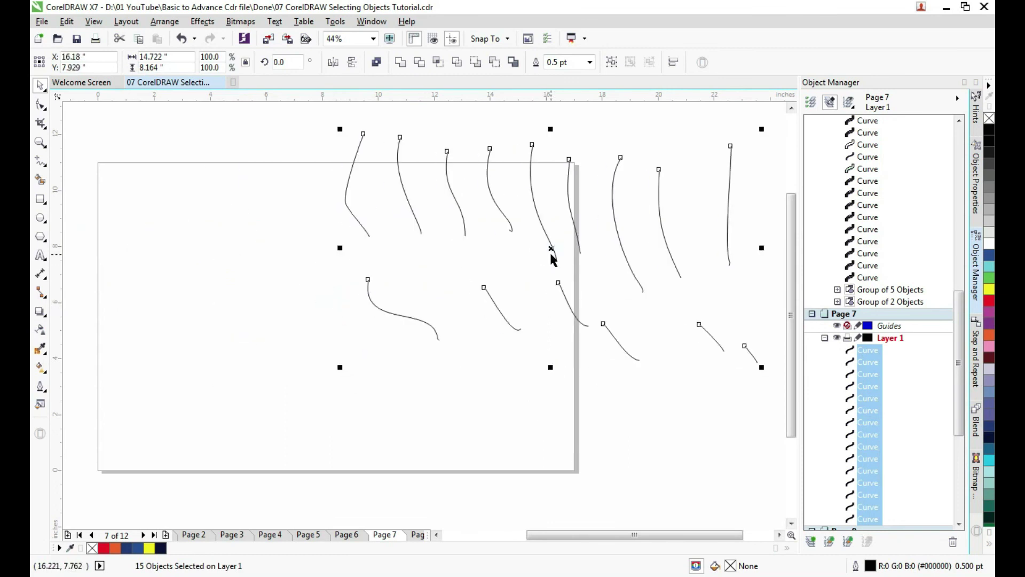
click(638, 272)
Select only the nine tall curves using a thin marquee that crosses them without enclosing them.
drag(113, 236, 613, 245)
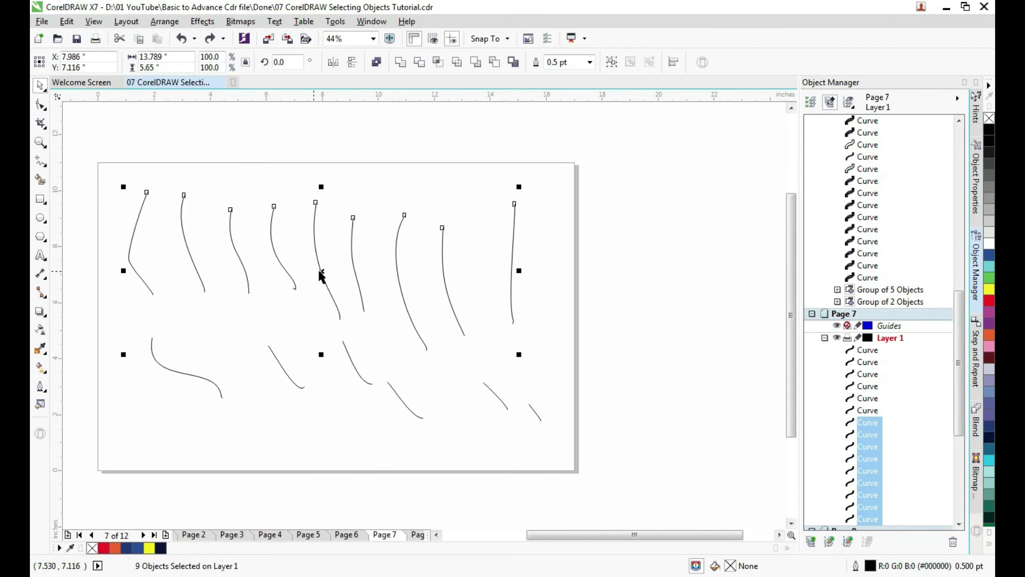
mouse_move(320, 272)
mouse_down()
mouse_move(332, 183)
mouse_move(322, 271)
mouse_up()
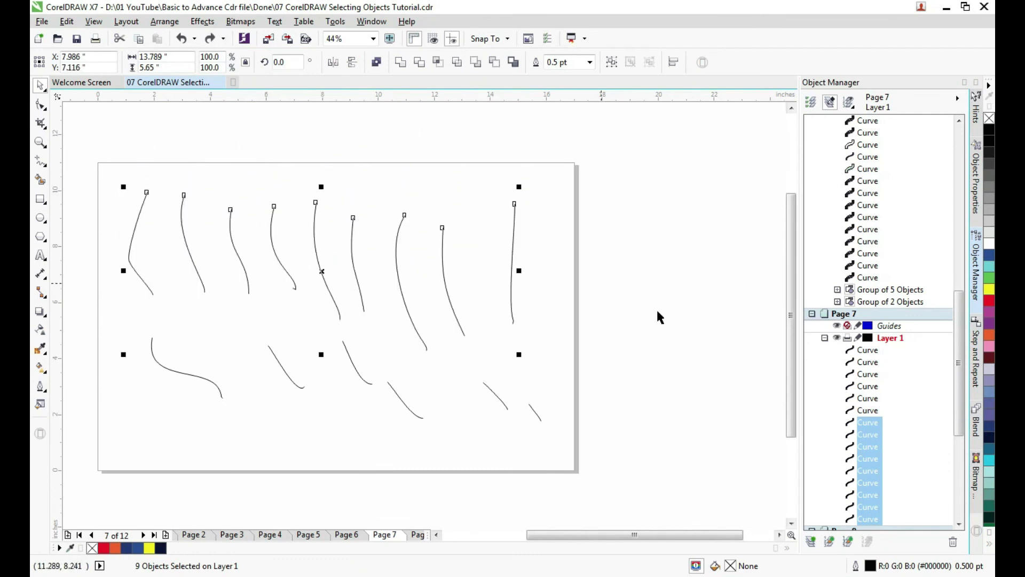